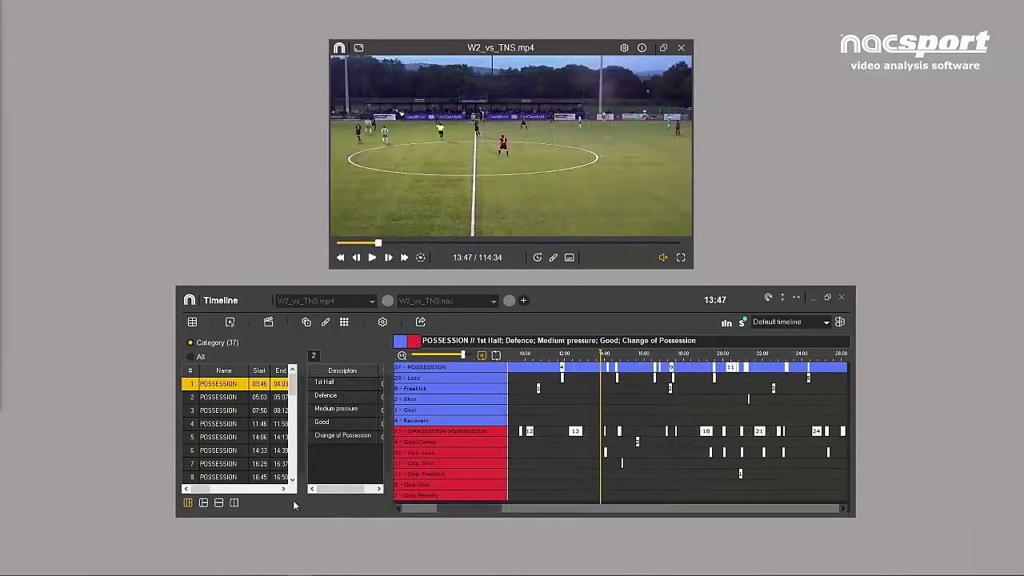
# - Play POSSESSION registers 4 and 6, and compare the register list for all categories with the single-category list
pyautogui.click(234, 424)
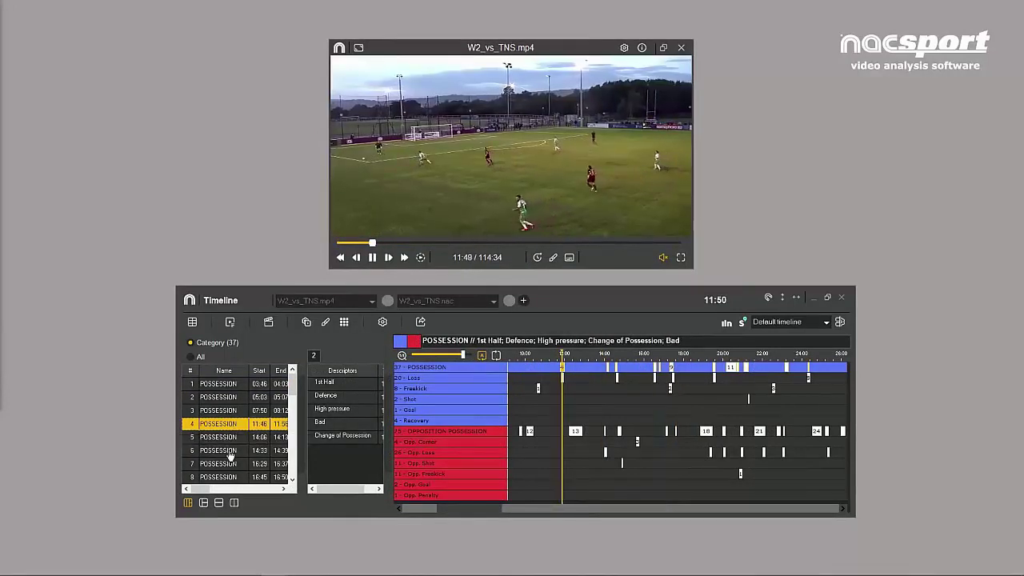
pyautogui.click(231, 451)
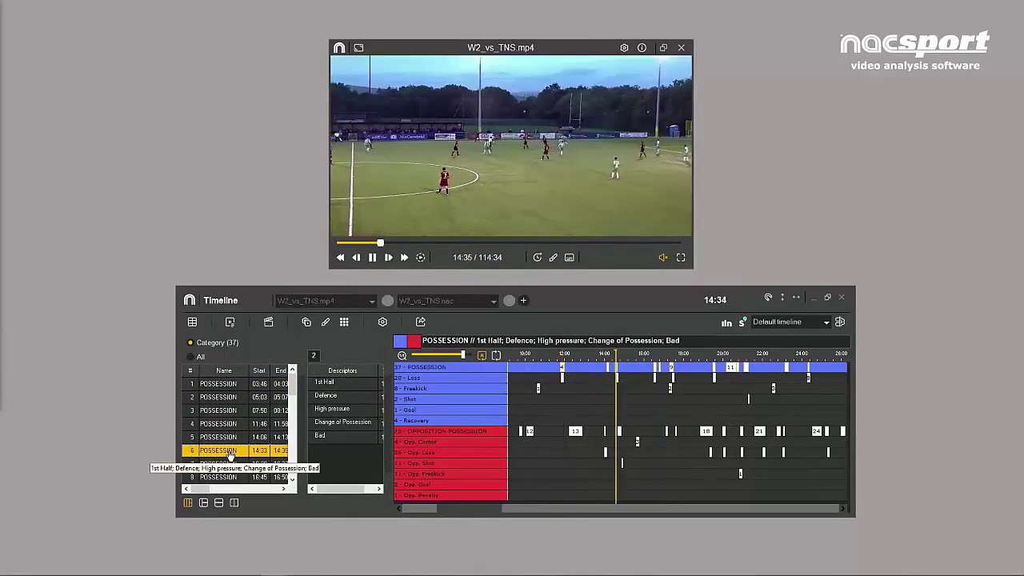
pyautogui.click(189, 357)
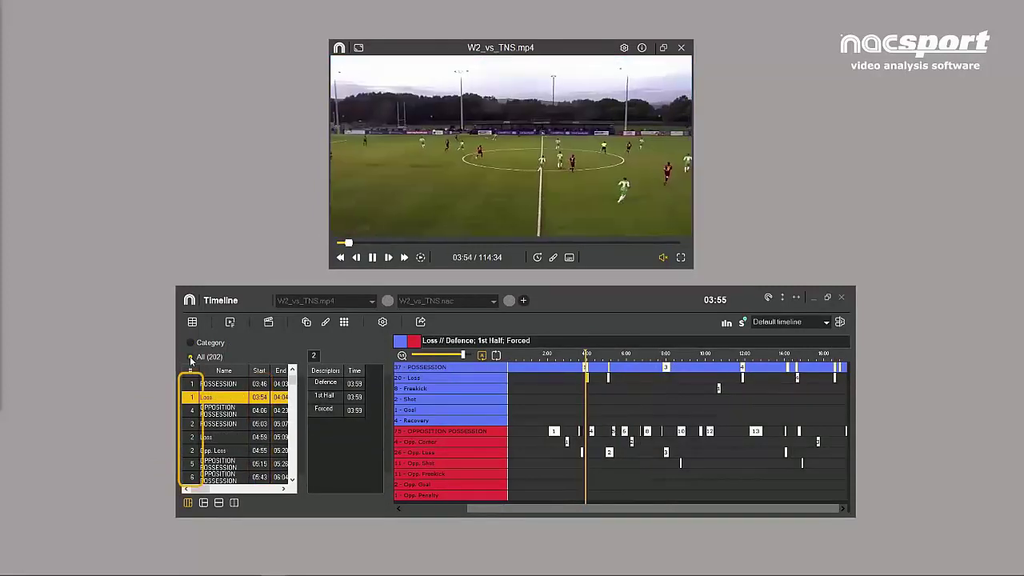
pyautogui.click(190, 344)
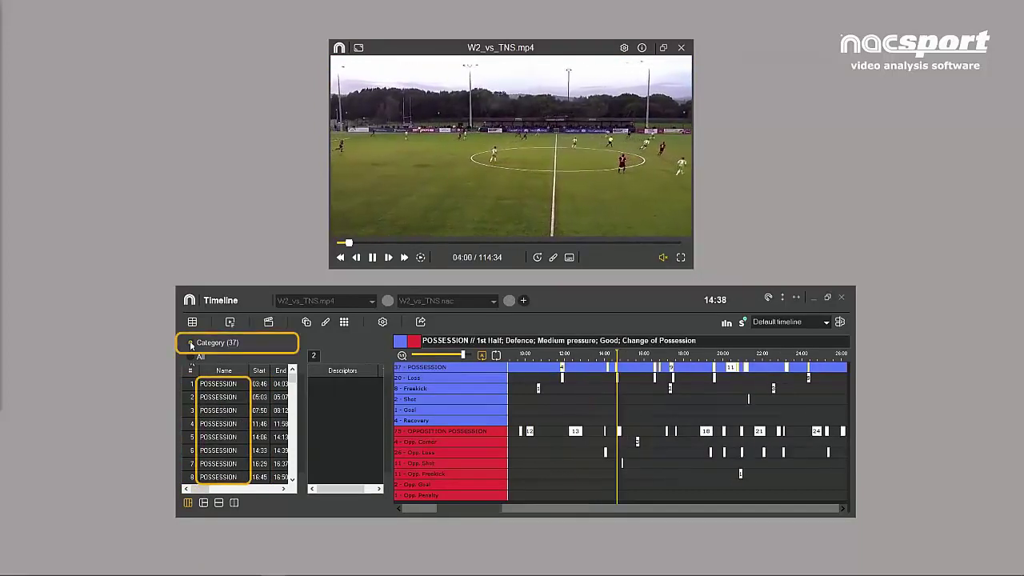
pyautogui.click(189, 357)
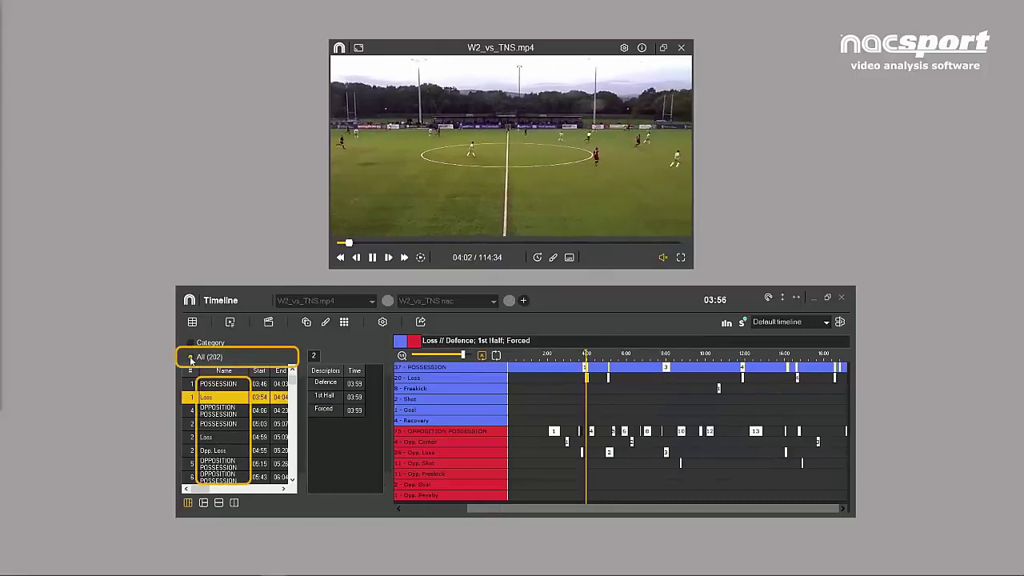
pyautogui.click(190, 343)
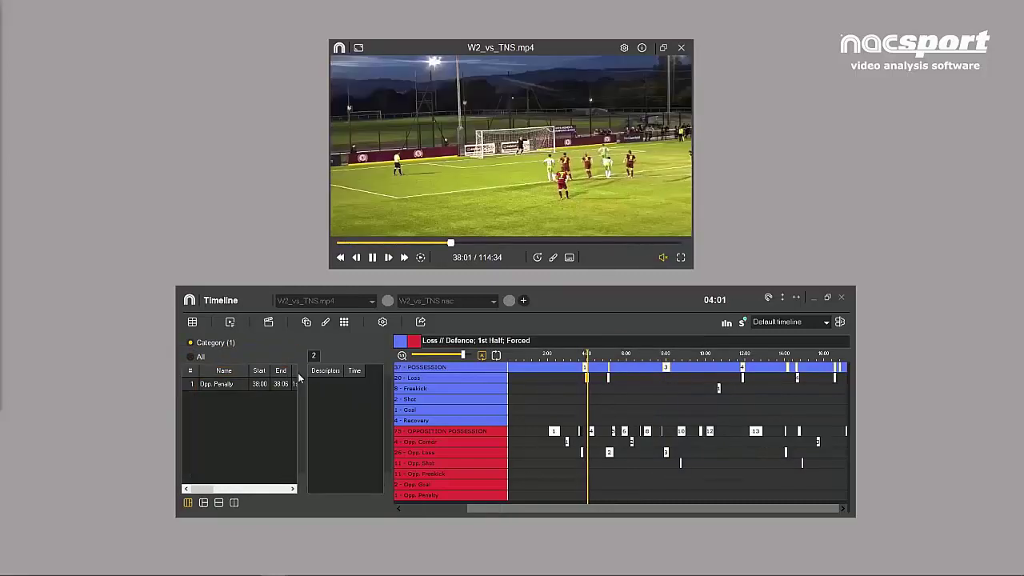
# - Preview the timeline's alternative panel layouts that hide the descriptor and register lists, and return to the full layout
pyautogui.moveTo(299, 377); pyautogui.dragTo(303, 401)
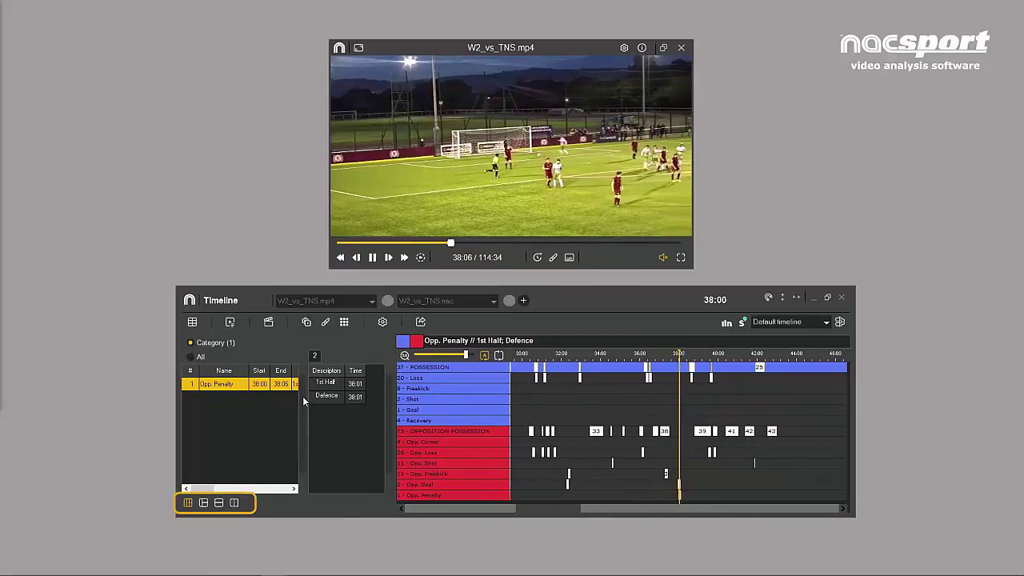
pyautogui.click(203, 503)
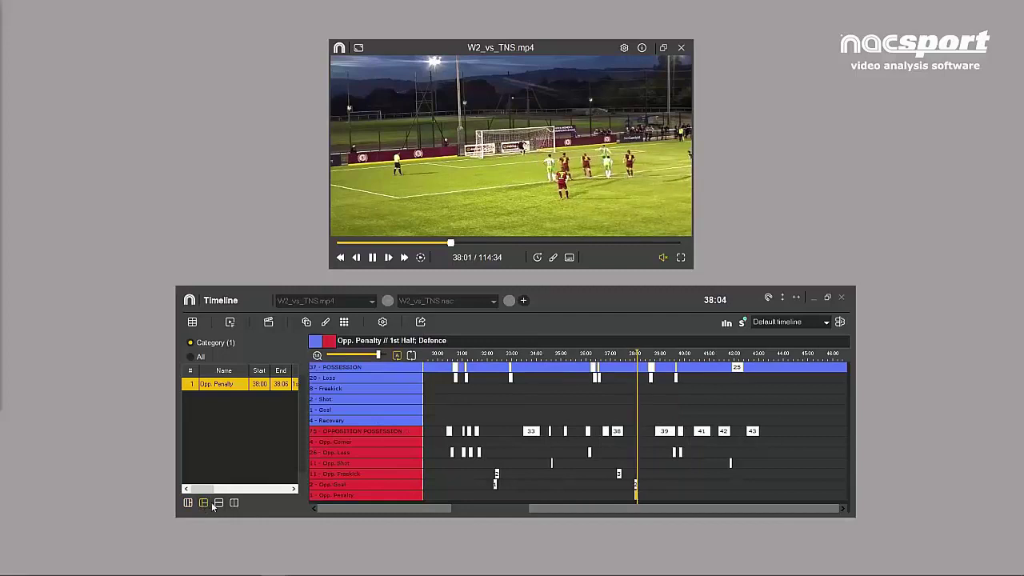
pyautogui.click(217, 503)
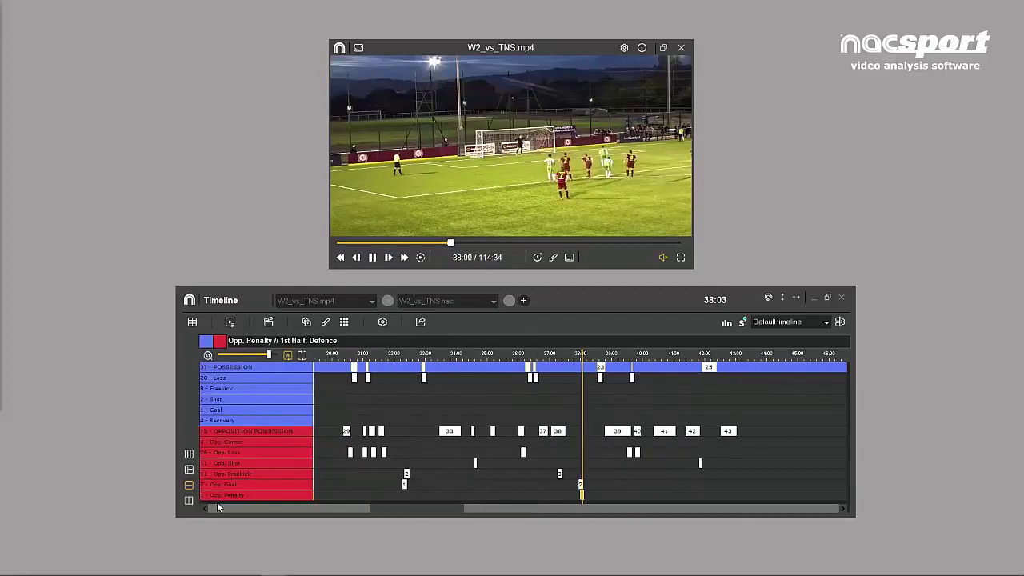
pyautogui.click(189, 501)
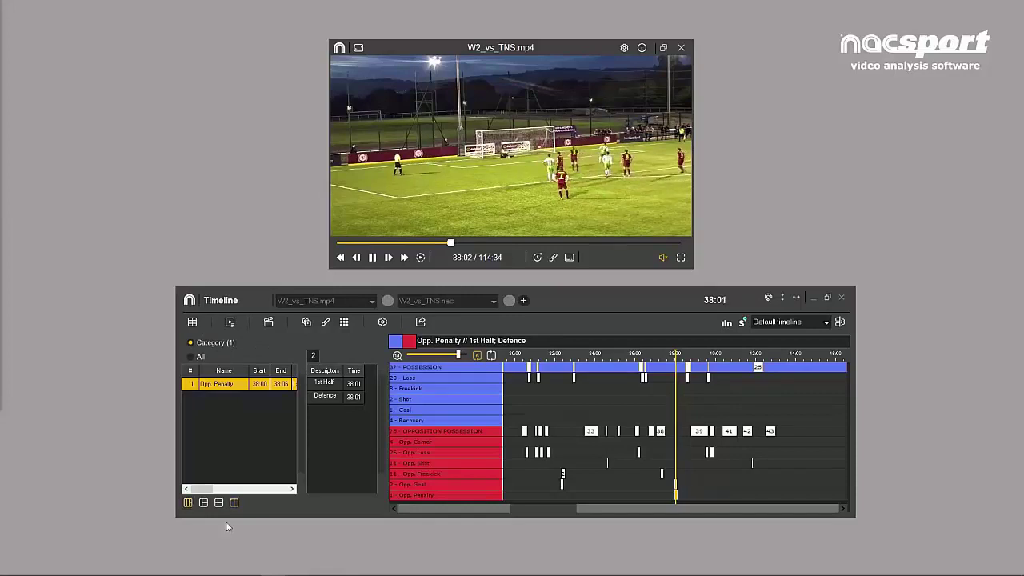
# - Set the start of OPPOSITION POSSESSION register 33 to 33:42 and move the register onto the Recovery row
pyautogui.click(590, 430)
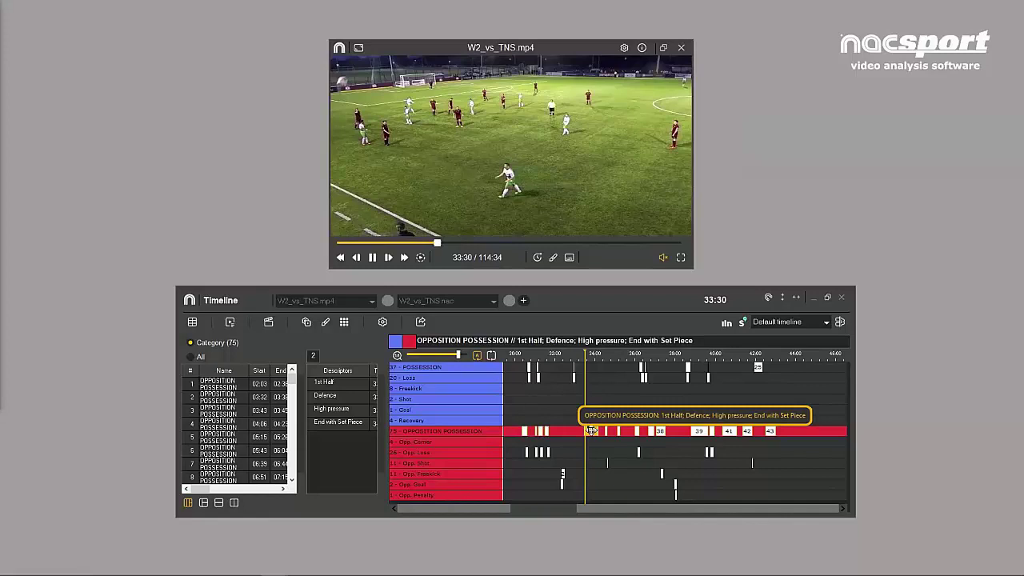
pyautogui.click(590, 430)
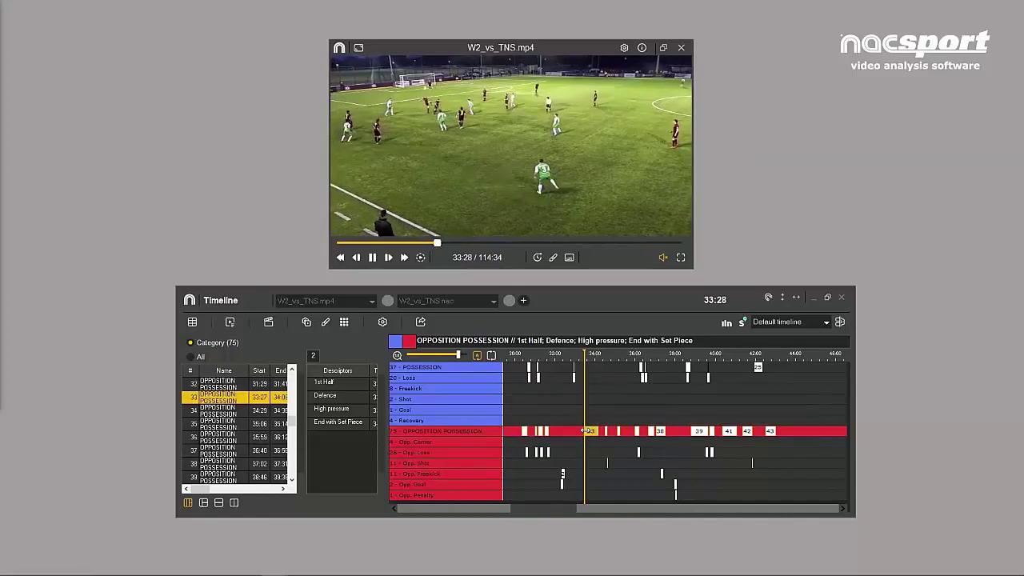
pyautogui.moveTo(586, 430)
pyautogui.mouseDown()
pyautogui.moveTo(576, 430)
pyautogui.moveTo(593, 430)
pyautogui.mouseUp()
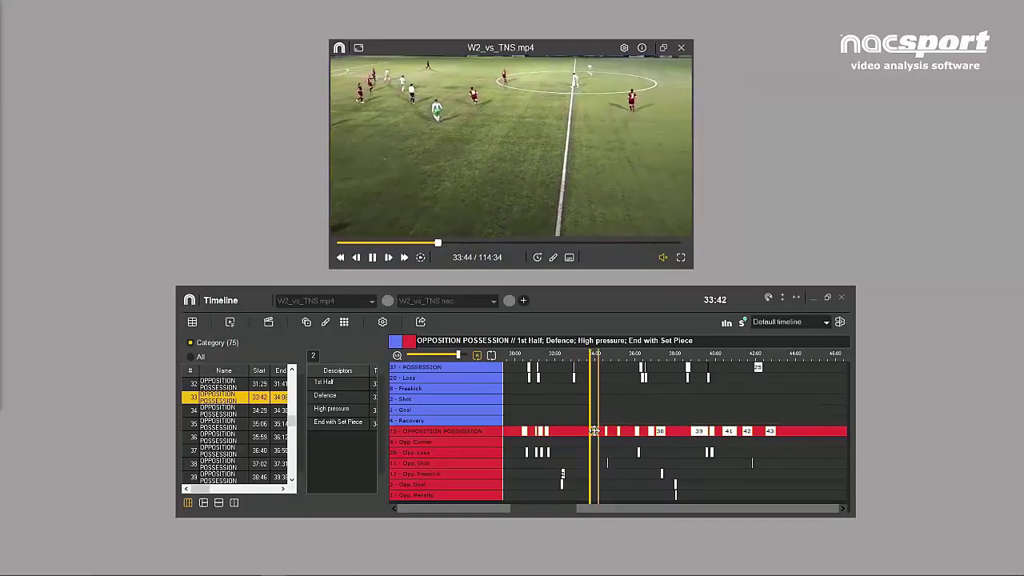
pyautogui.press('shift')
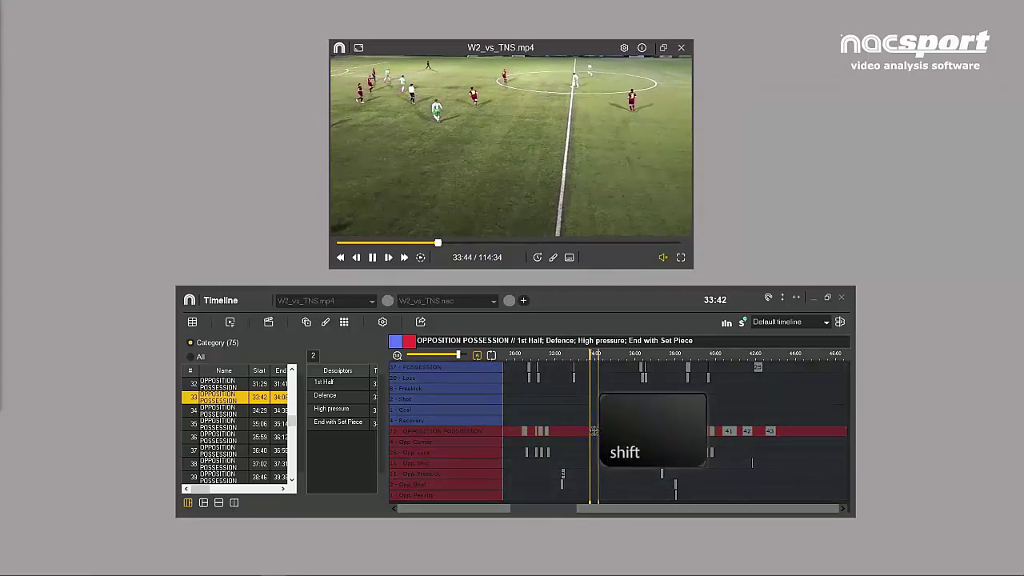
pyautogui.moveTo(593, 430); pyautogui.dragTo(593, 421)
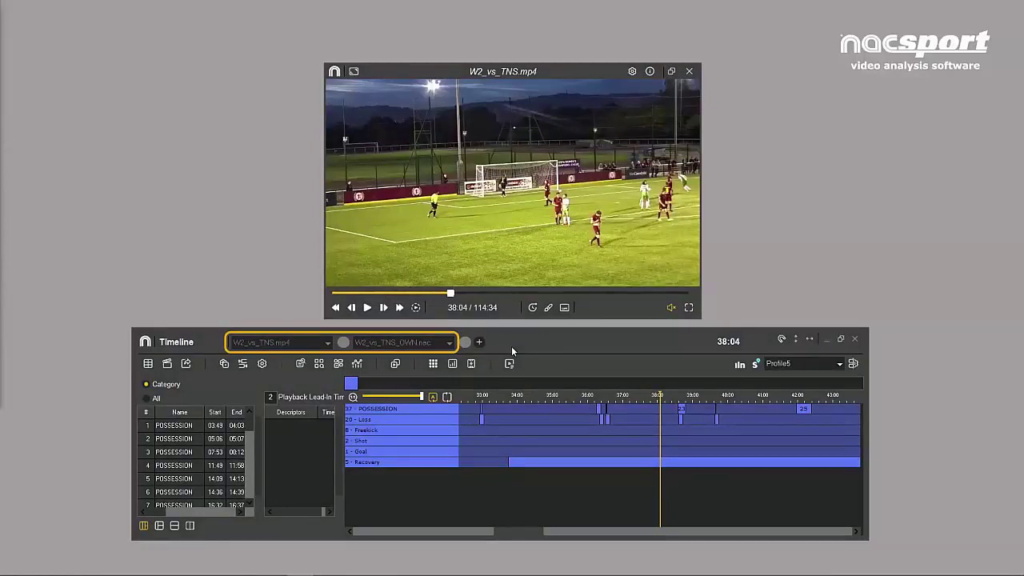
# - Check the databases loaded for the video and open W2_vs_TNS_OPP.nac from the Mis Análisis folder in the timeline
pyautogui.click(435, 346)
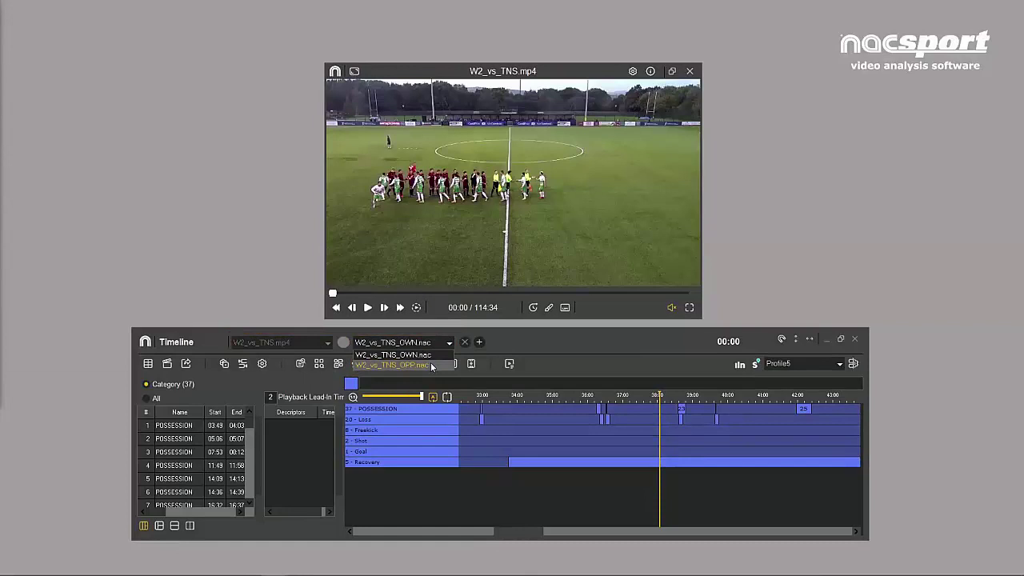
pyautogui.click(432, 353)
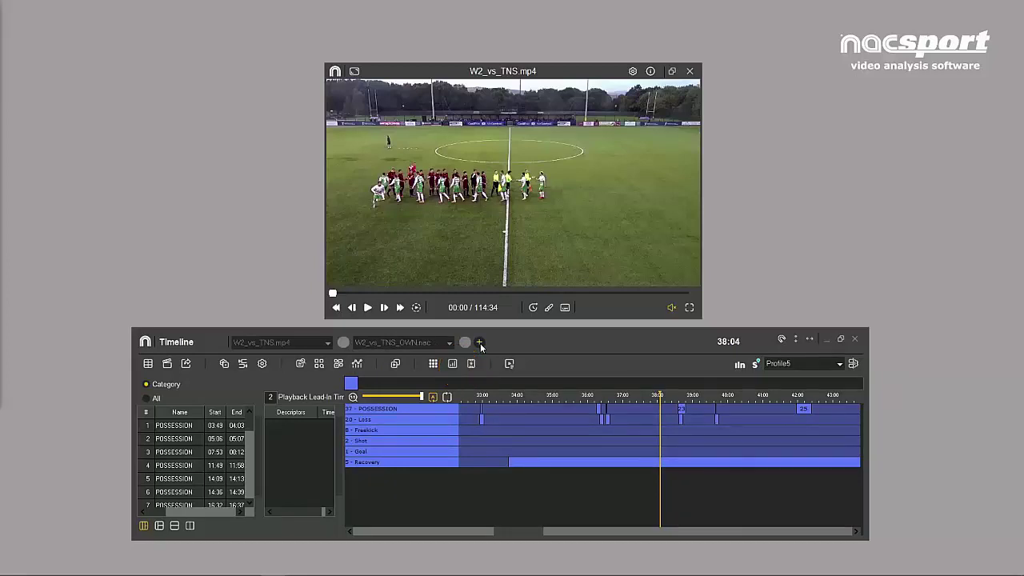
pyautogui.click(480, 343)
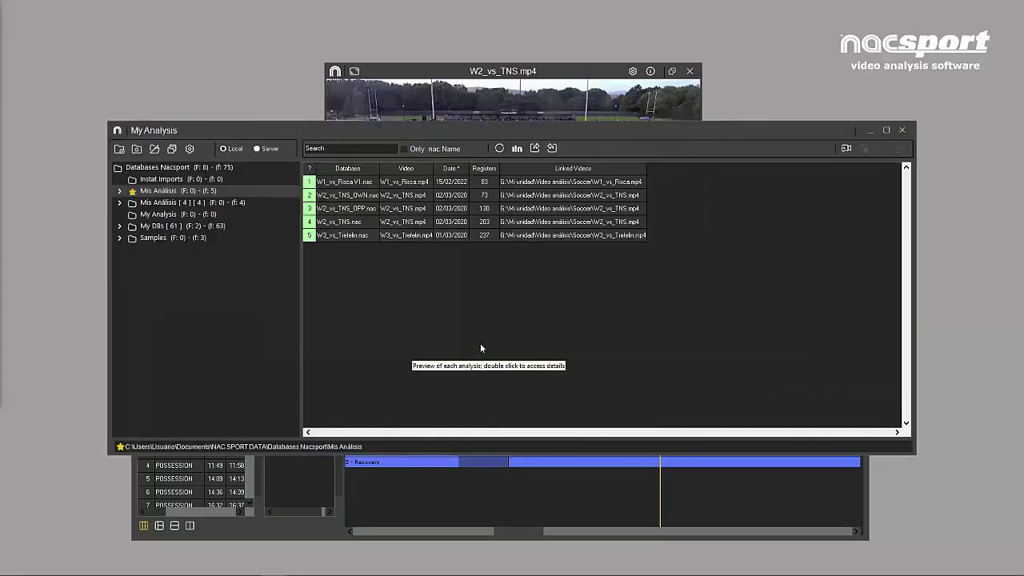
pyautogui.doubleClick(411, 210)
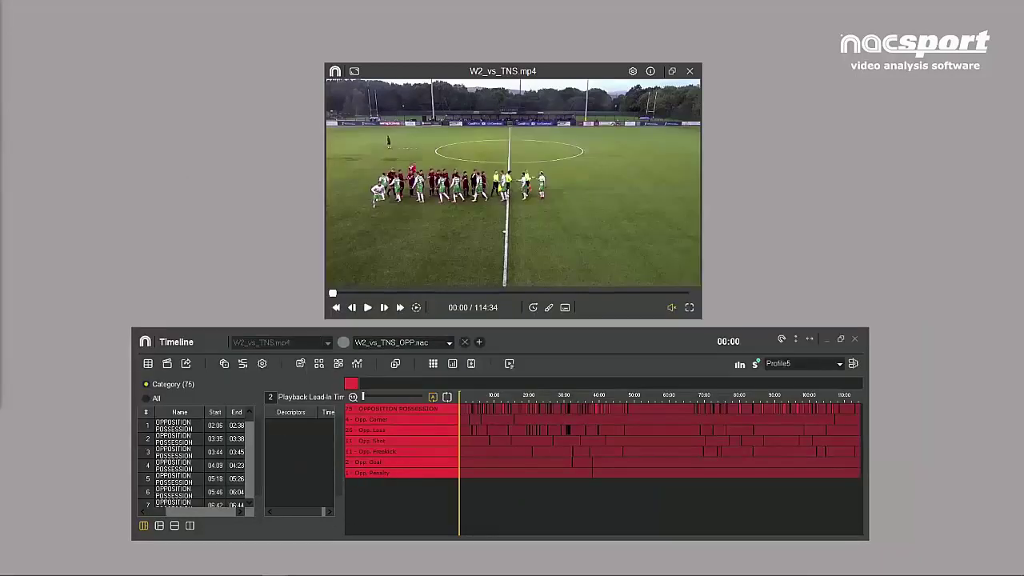
# - Browse to the Mis Análisis folder on disk and open the W2_vs_TNS_OWN.nac database in the timeline
pyautogui.rightClick(479, 342)
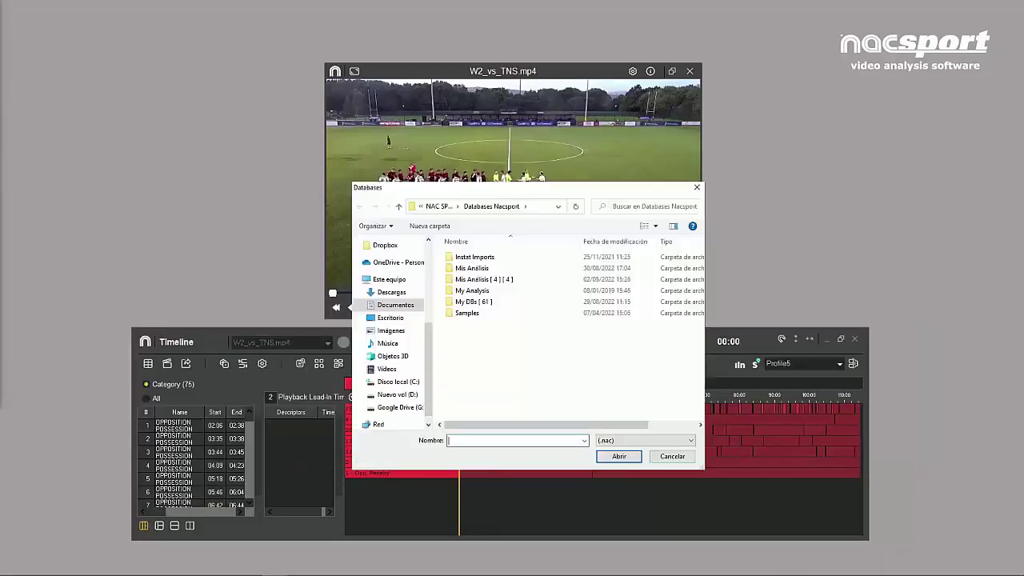
pyautogui.doubleClick(479, 268)
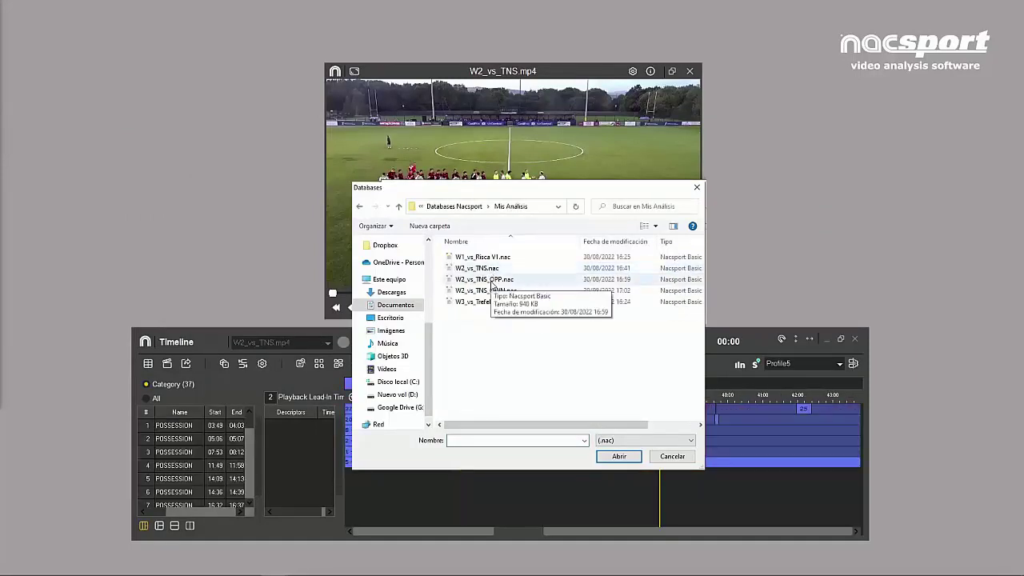
pyautogui.click(491, 281)
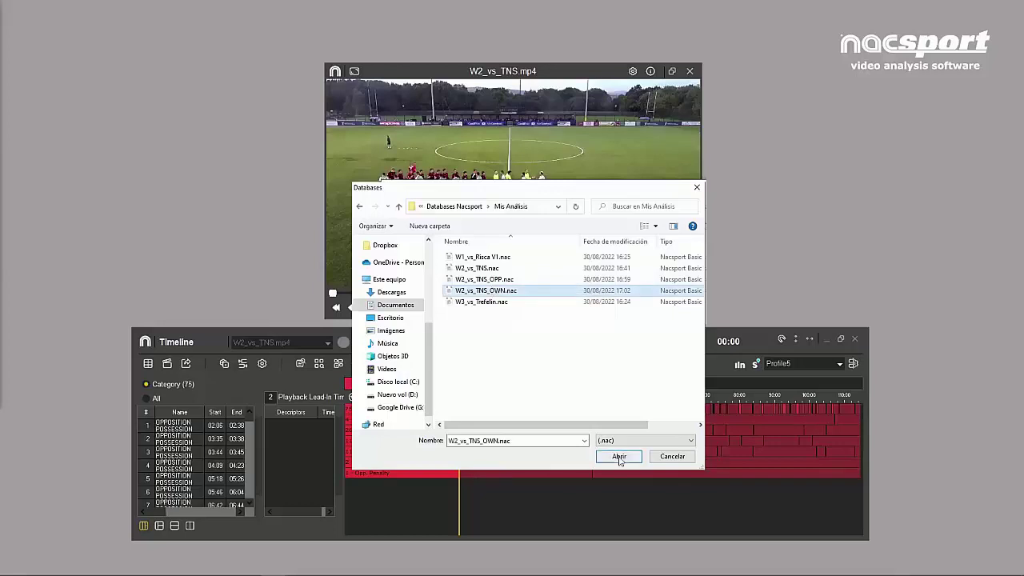
pyautogui.click(617, 456)
# - Merge the W2_vs_TNS_OWN.nac database from the Mis Análisis folder into W2_vs_TNS_OPP.nac, importing all its categories
pyautogui.rightClick(506, 460)
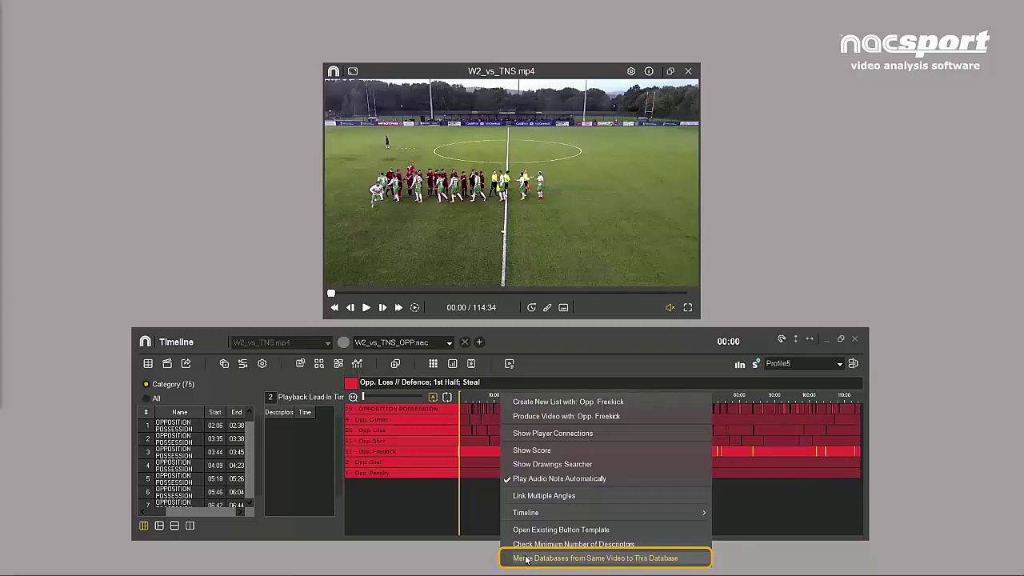
pyautogui.click(526, 559)
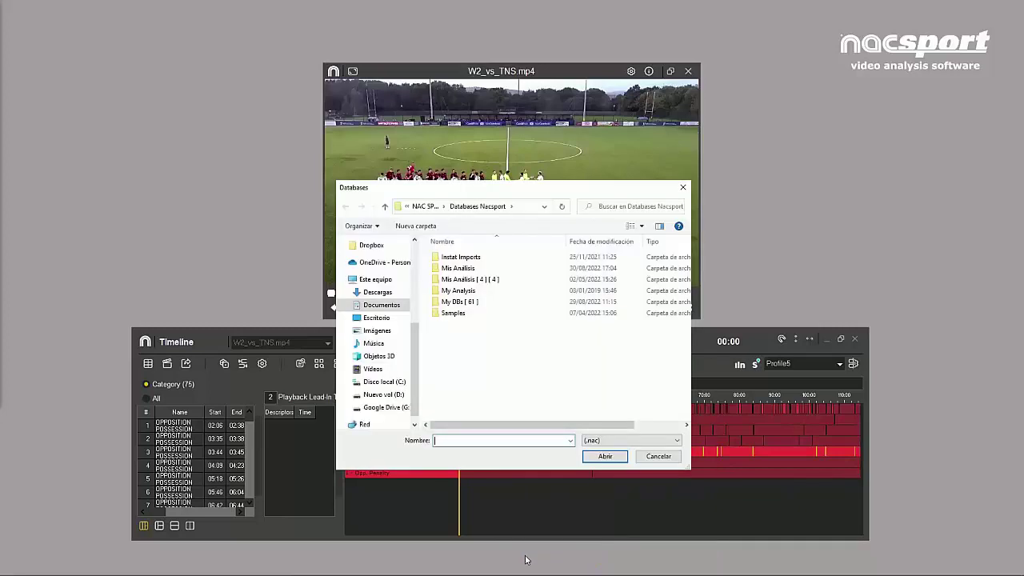
pyautogui.doubleClick(472, 268)
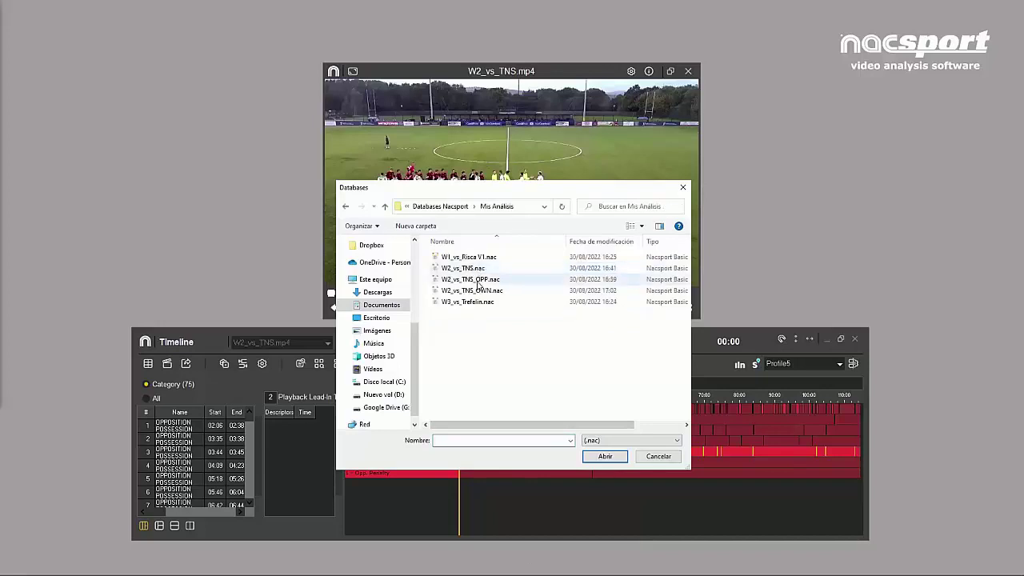
pyautogui.click(477, 281)
pyautogui.doubleClick(480, 282)
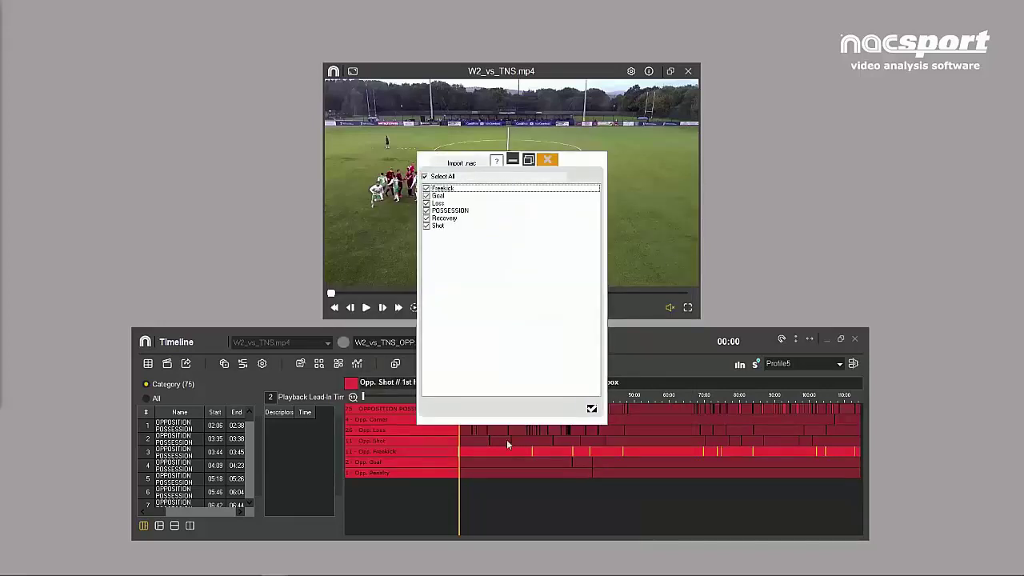
pyautogui.click(591, 408)
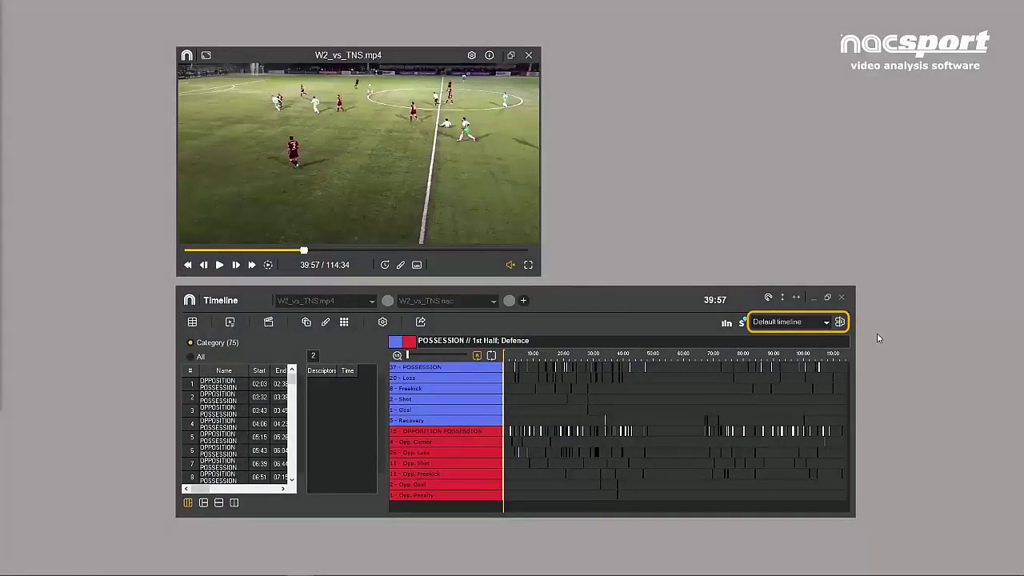
# - Create a new timeline style profile named Profile4
pyautogui.click(838, 324)
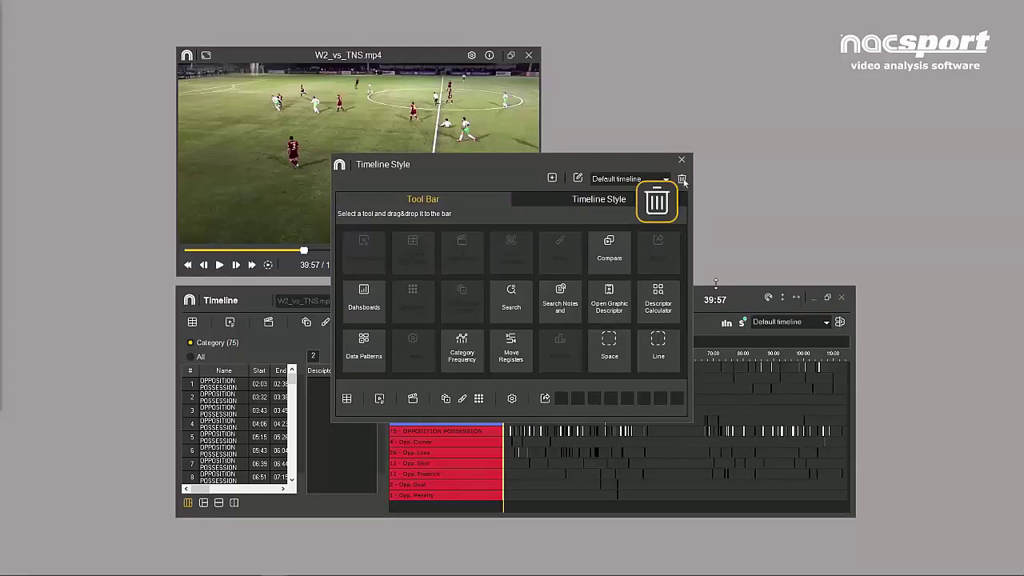
pyautogui.click(552, 177)
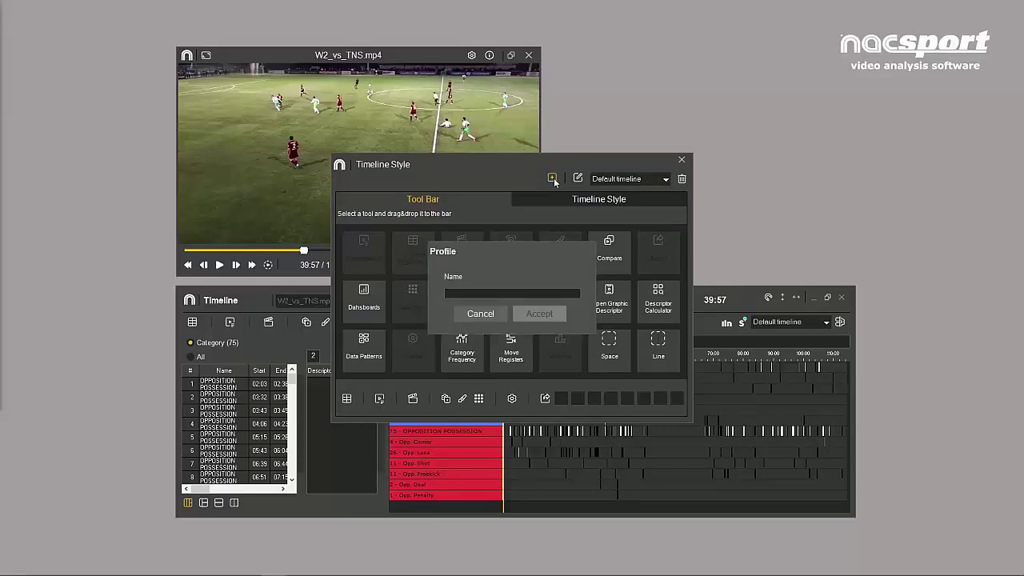
pyautogui.write('Profile4')
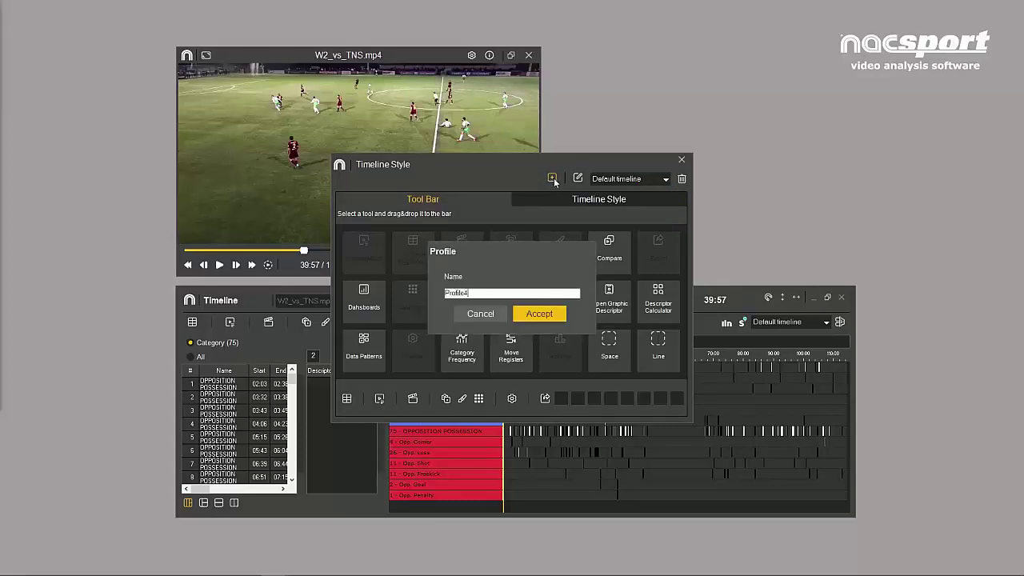
pyautogui.press('Return')
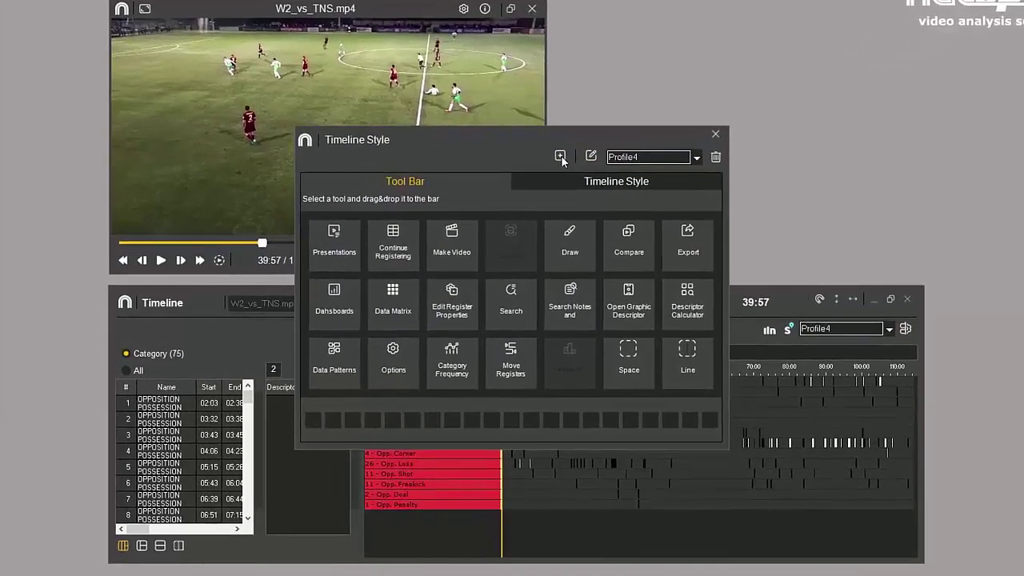
# - Add Presentations, Continue Registering, Make Video, a separator, the notes search tool and Compare to Profile4's toolbar
pyautogui.doubleClick(346, 252)
pyautogui.doubleClick(394, 247)
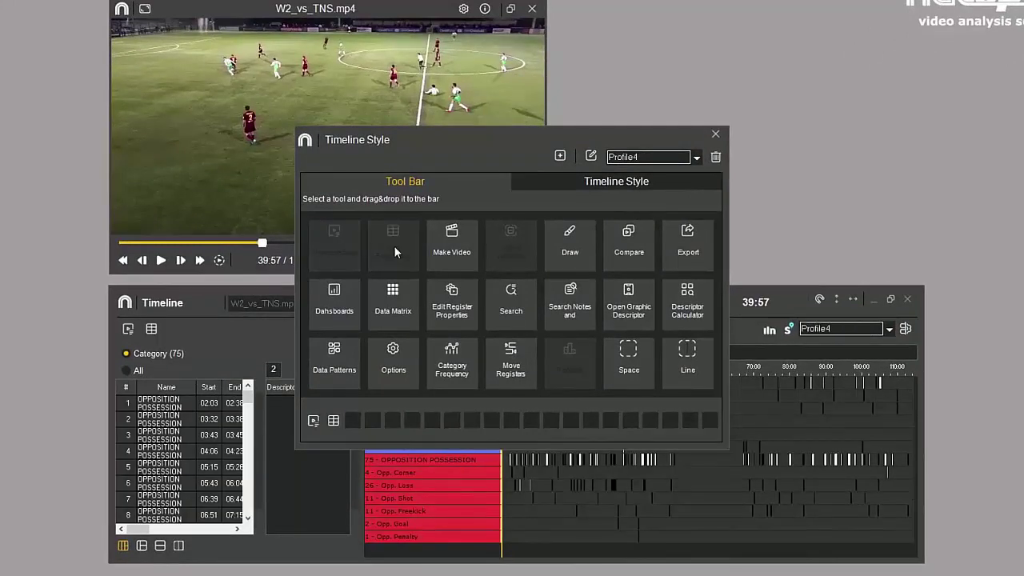
pyautogui.moveTo(448, 252); pyautogui.dragTo(353, 420)
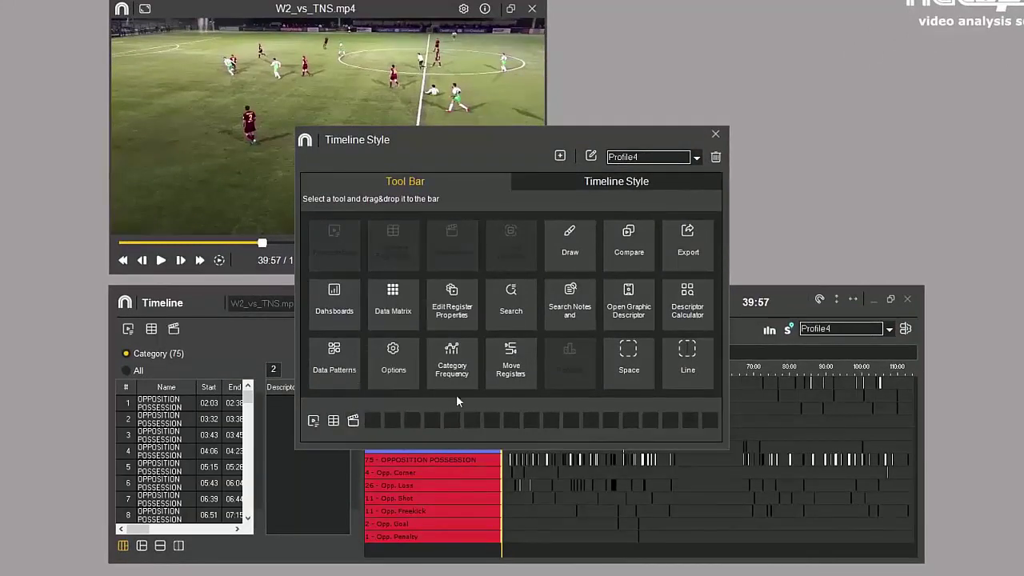
pyautogui.moveTo(690, 360); pyautogui.dragTo(380, 423)
pyautogui.moveTo(570, 240)
pyautogui.mouseDown()
pyautogui.moveTo(389, 419)
pyautogui.moveTo(399, 413)
pyautogui.mouseUp()
pyautogui.click(560, 302)
pyautogui.click(623, 240)
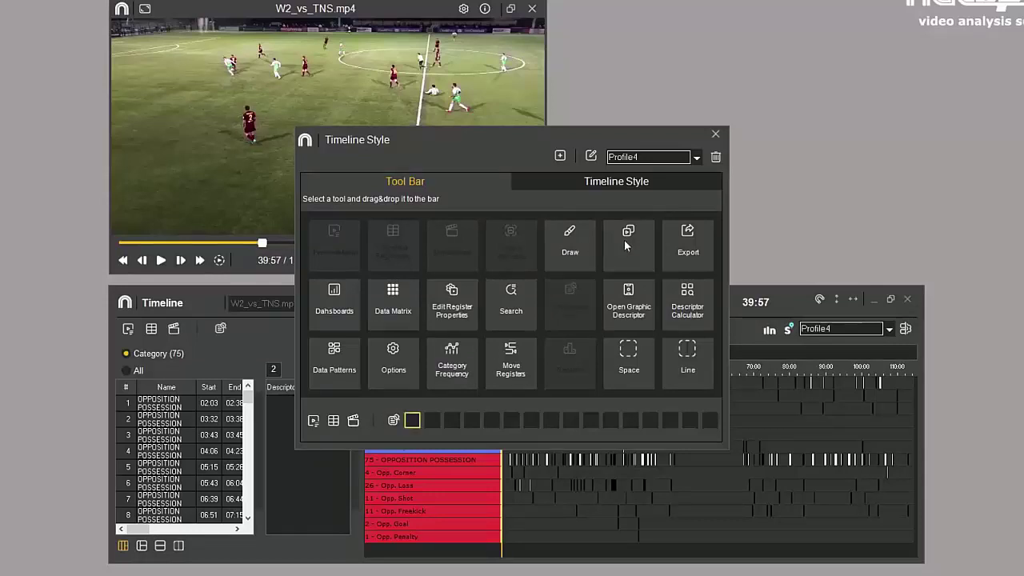
# - Try Styles 2, 3 and 4 for Profile4's timeline, settle on Style 5, and close the style settings
pyautogui.click(636, 183)
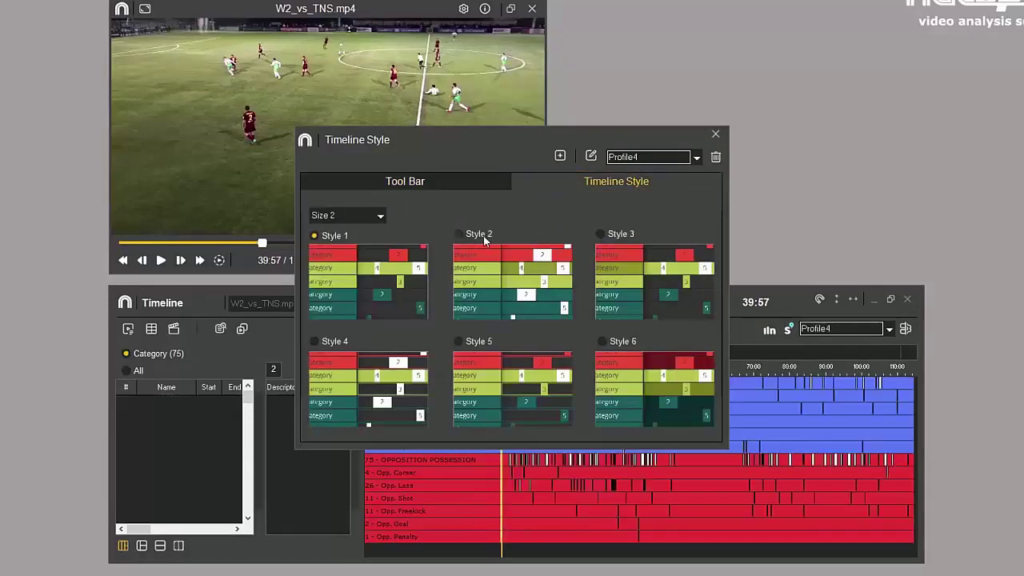
pyautogui.click(483, 235)
pyautogui.click(611, 233)
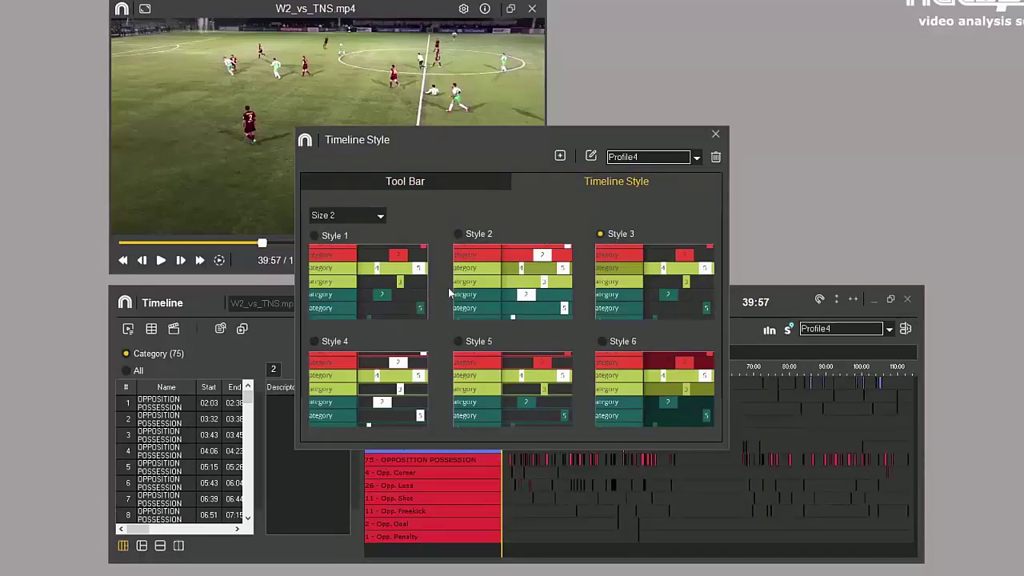
pyautogui.click(314, 341)
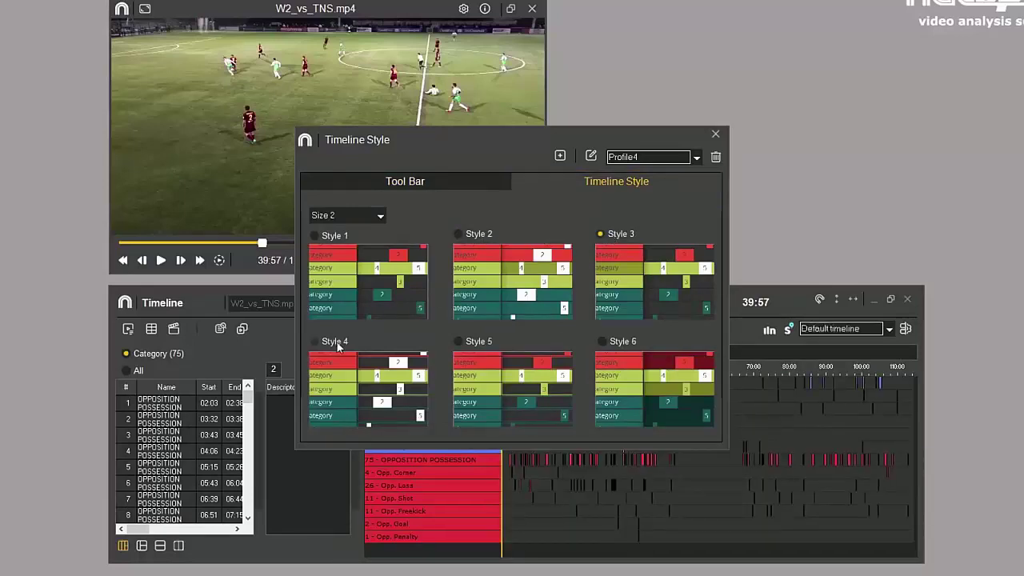
pyautogui.click(459, 342)
pyautogui.click(715, 134)
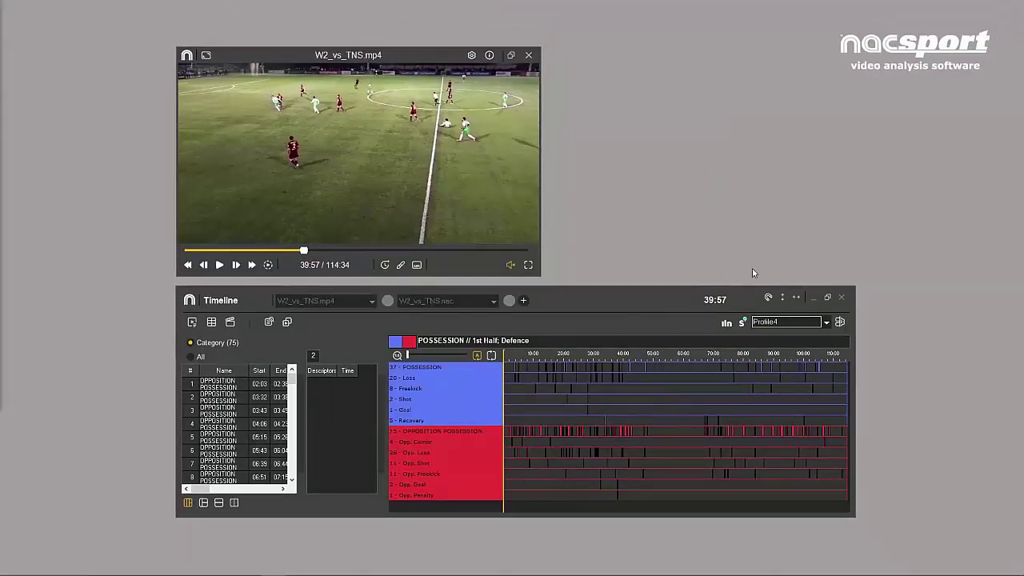
# - Compare the timeline profiles by switching through Default timeline, Profile1, Profile2 and Profile3, and return to Profile4
pyautogui.click(862, 331)
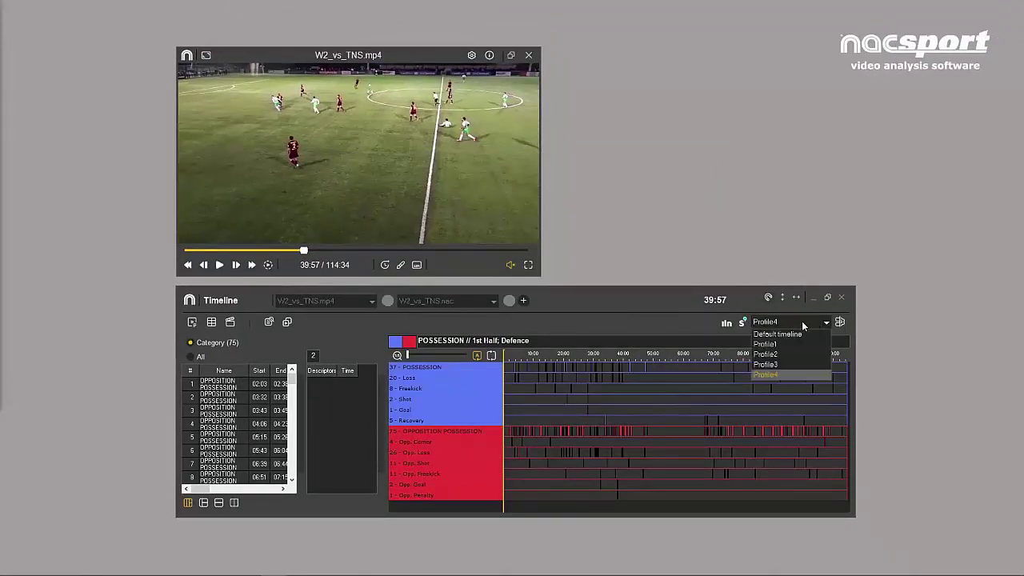
pyautogui.click(776, 333)
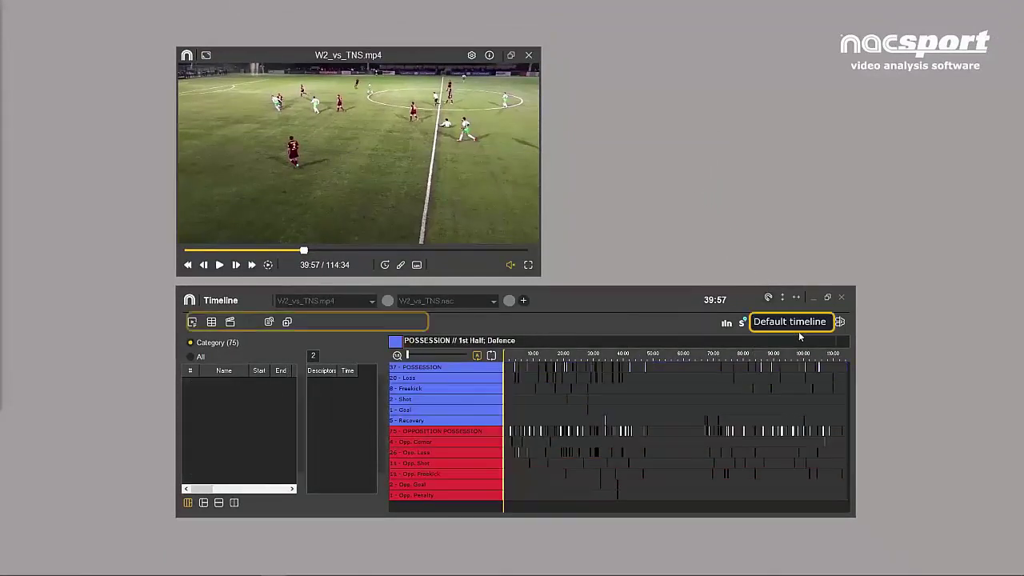
pyautogui.click(791, 345)
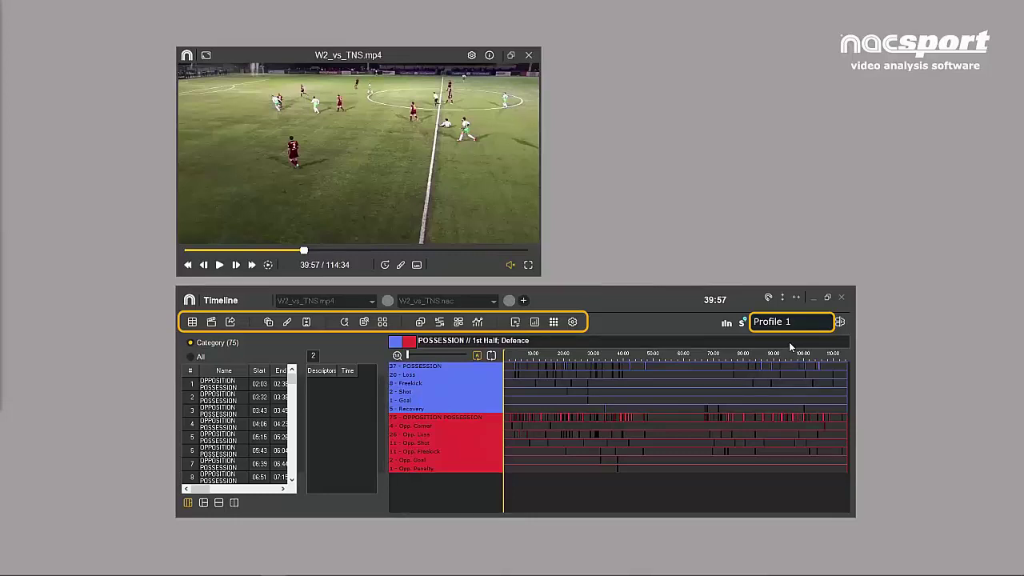
pyautogui.click(792, 323)
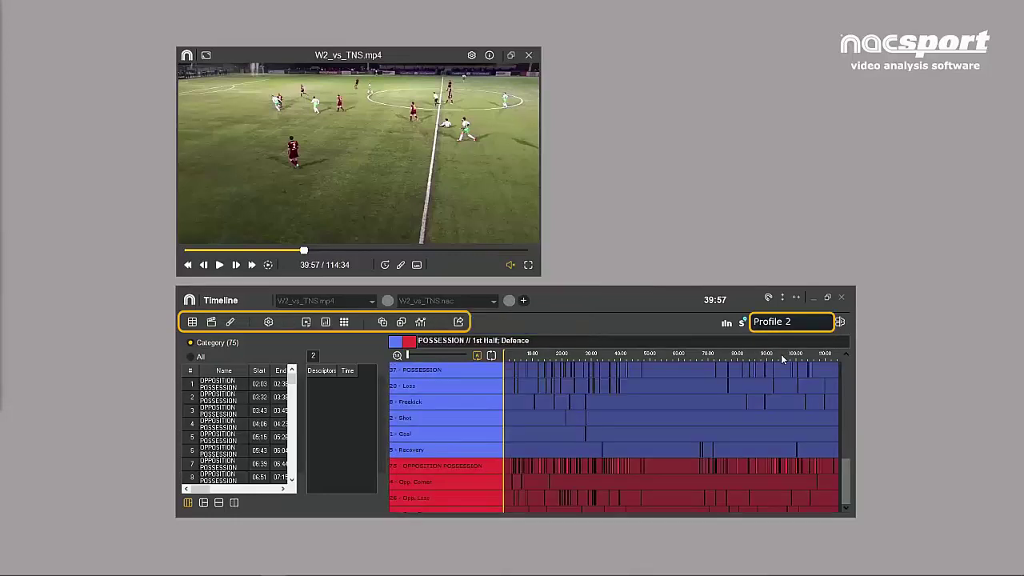
pyautogui.click(789, 322)
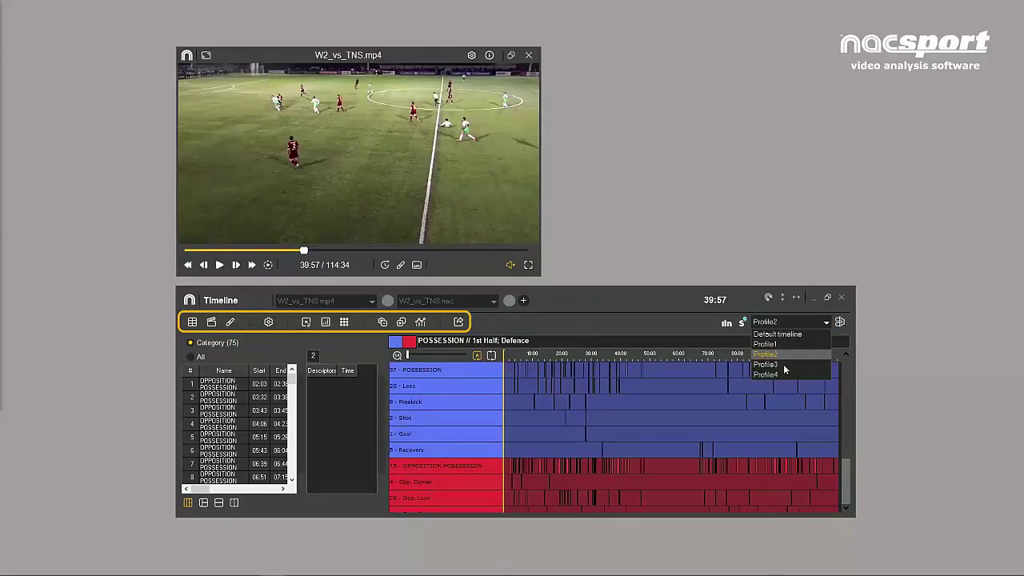
pyautogui.click(784, 371)
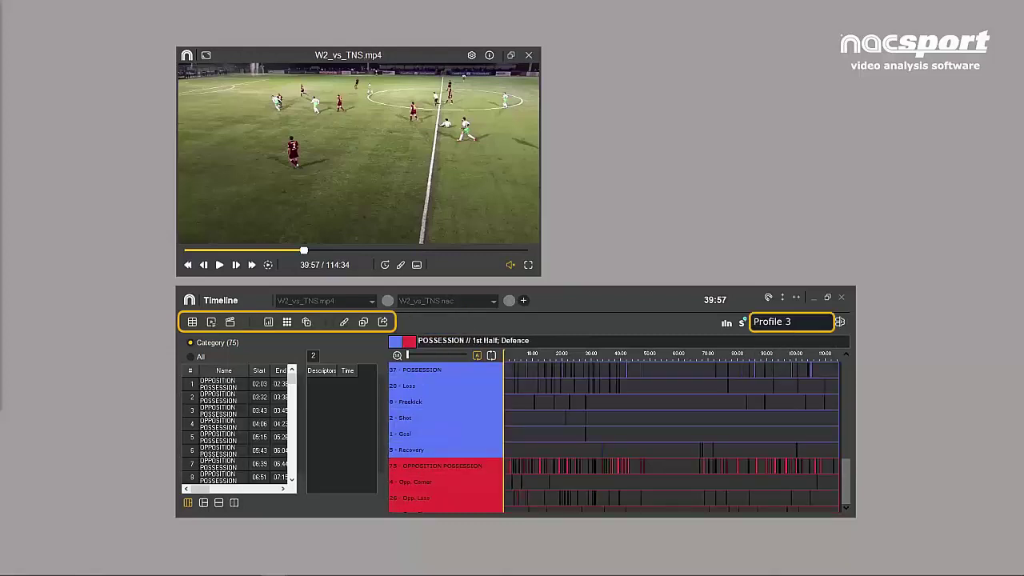
pyautogui.click(789, 323)
pyautogui.click(782, 376)
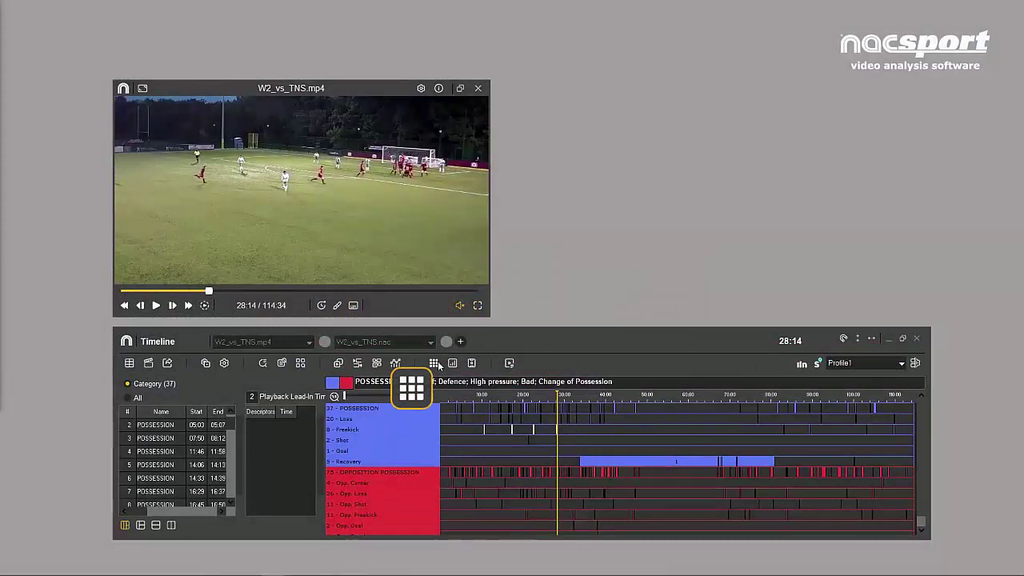
# - Open the full data matrix and play the registers behind the Freekick / 2nd Half cell one after another
pyautogui.click(437, 360)
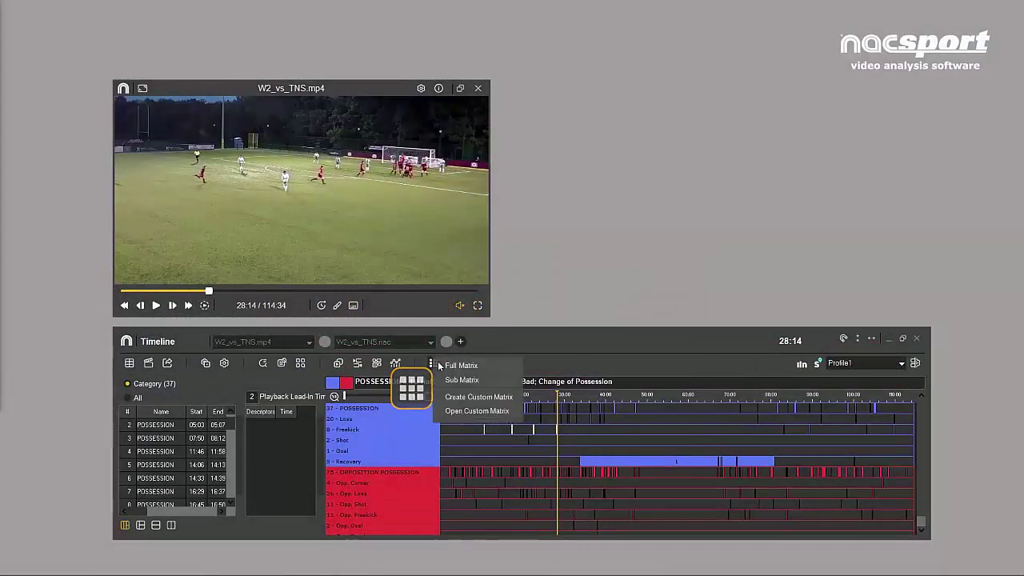
pyautogui.click(483, 366)
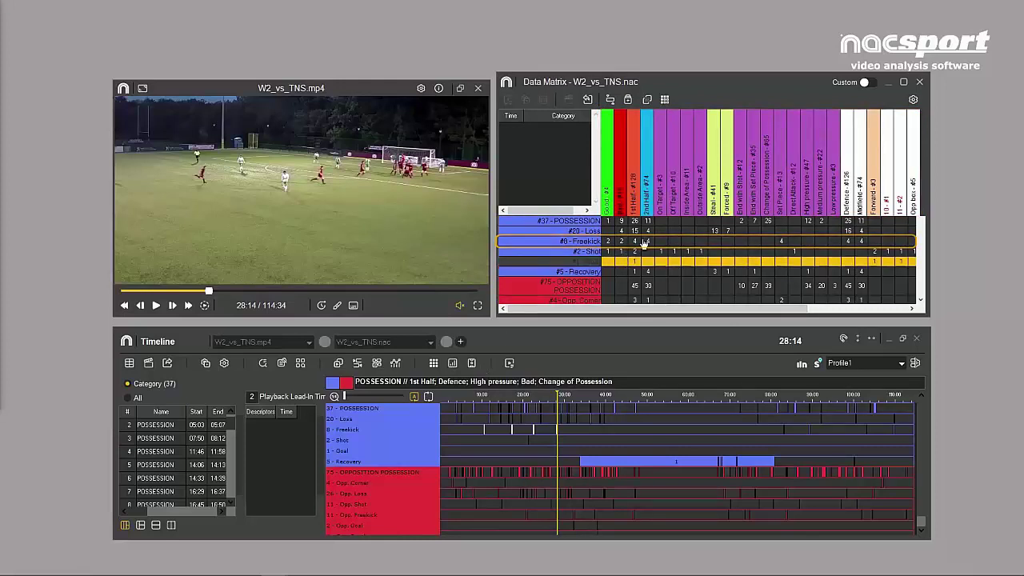
pyautogui.click(646, 241)
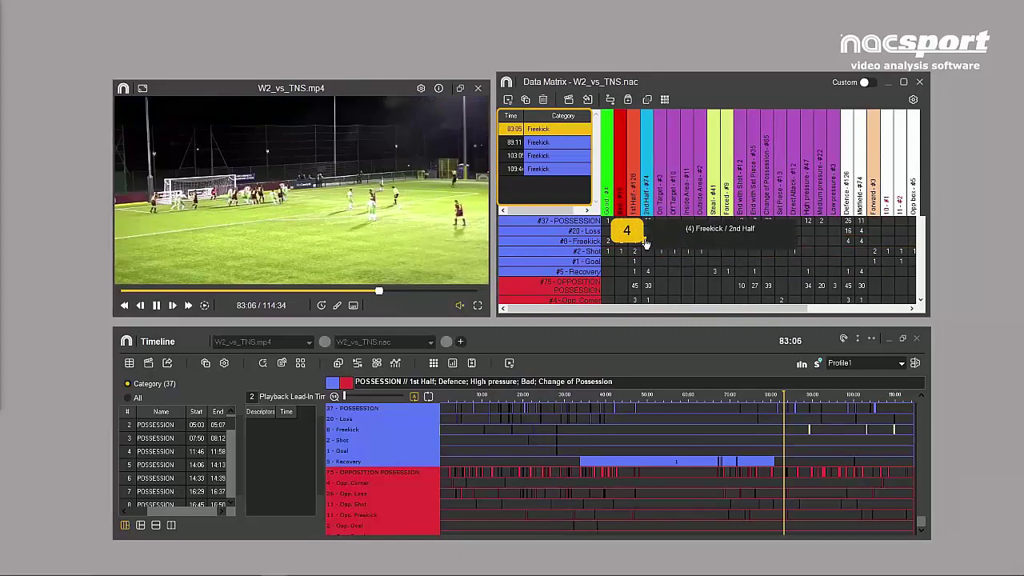
pyautogui.click(564, 142)
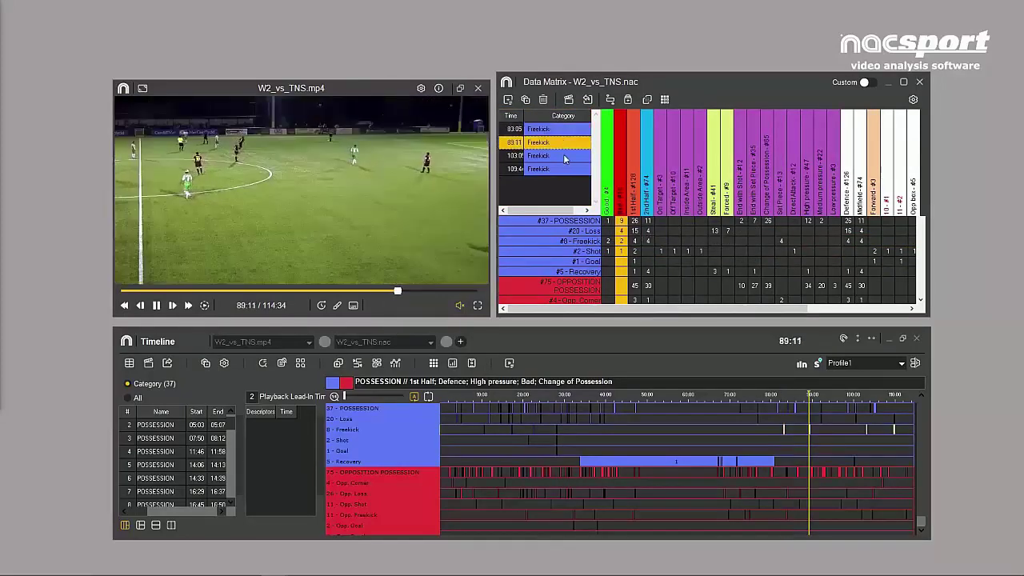
pyautogui.click(563, 155)
pyautogui.click(565, 176)
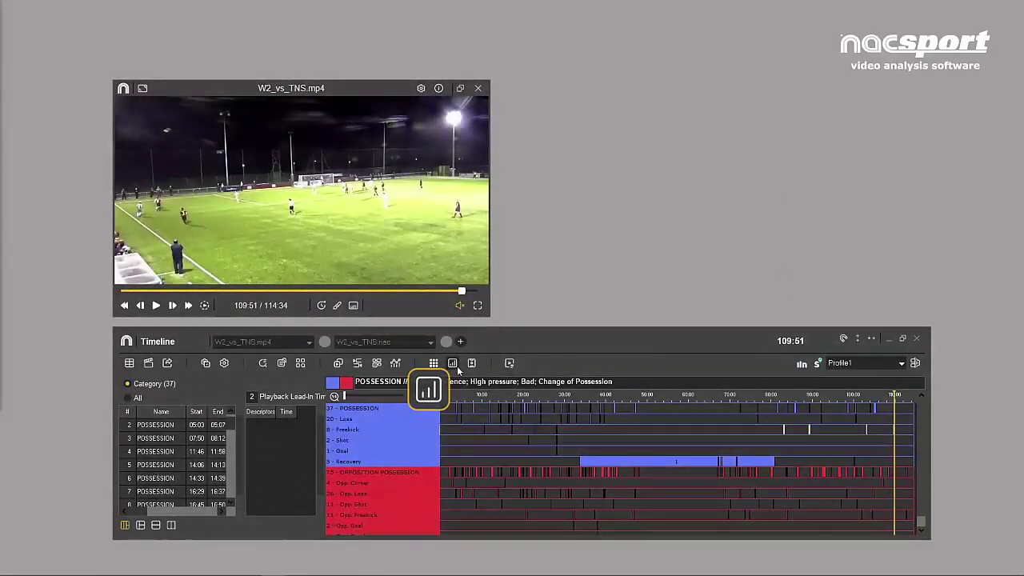
# - Open the existing dashboard, play registers 6, 8 and 10 from the 2nd Half slice of the Own possession chart, and close the player
pyautogui.click(452, 363)
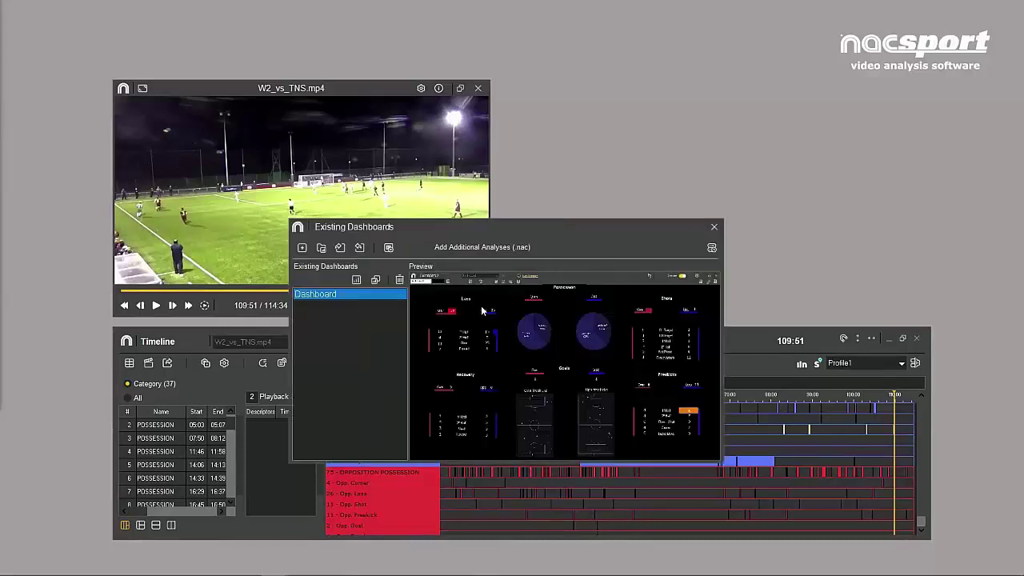
pyautogui.click(355, 280)
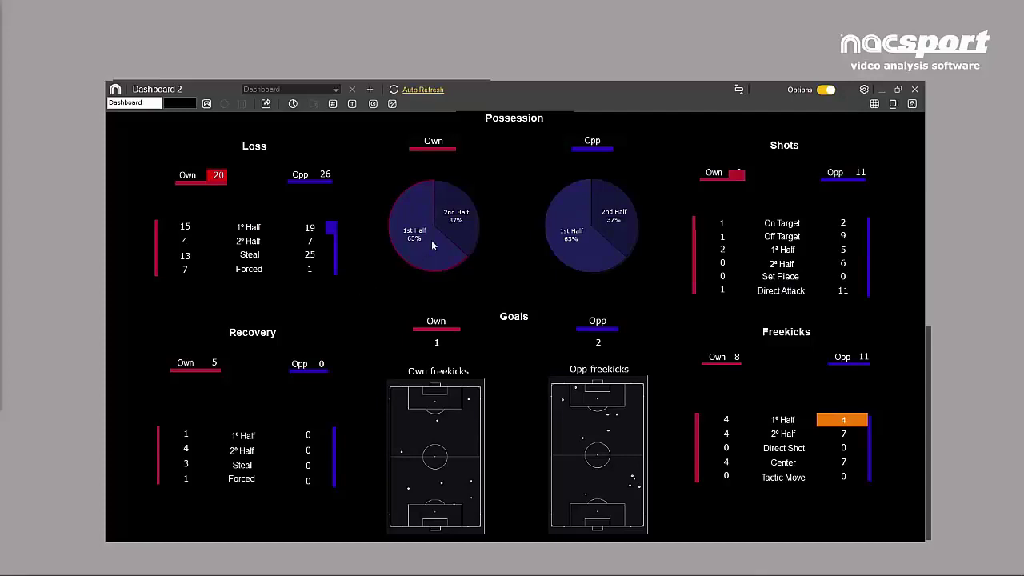
pyautogui.click(459, 228)
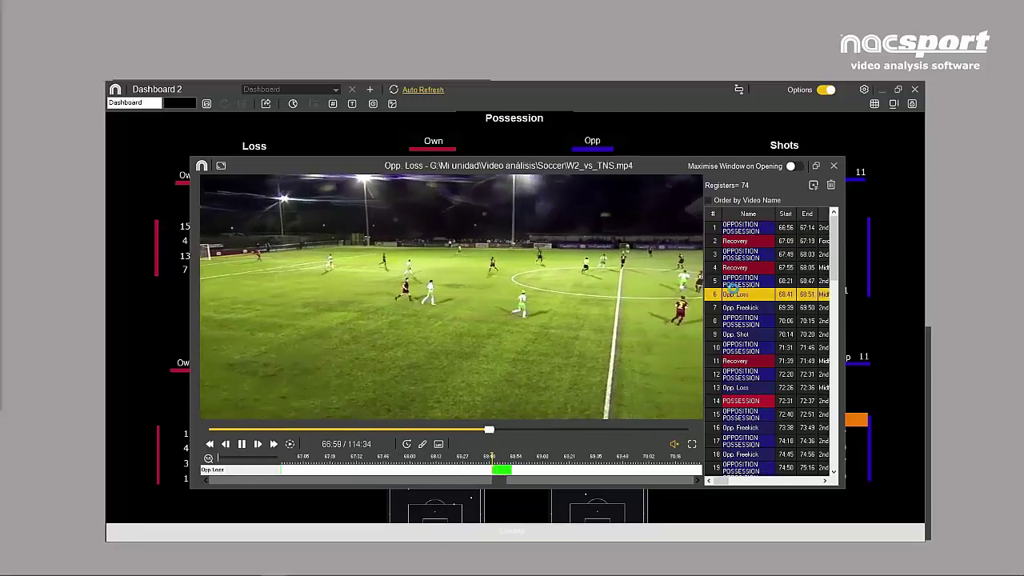
pyautogui.click(736, 294)
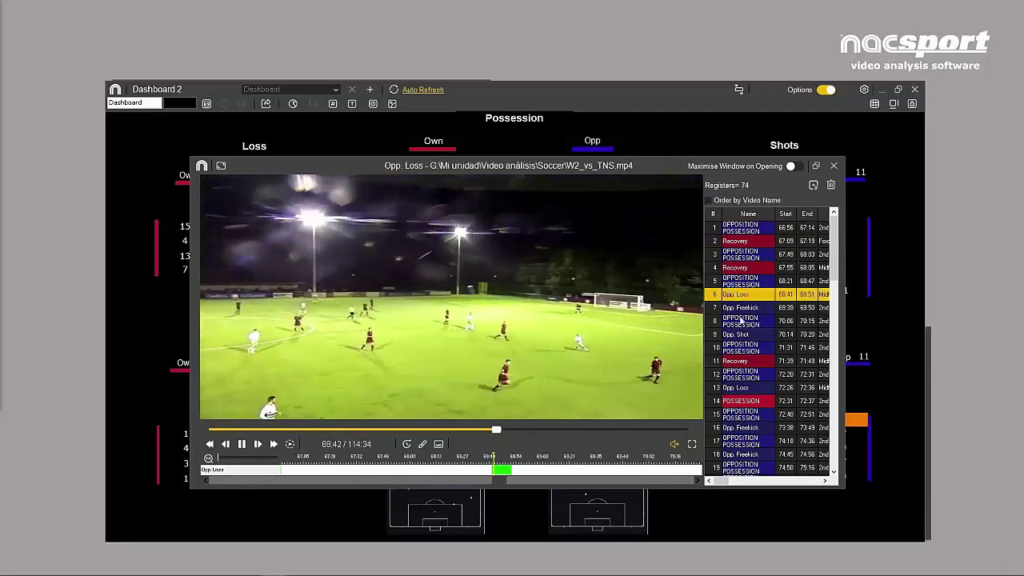
pyautogui.click(742, 320)
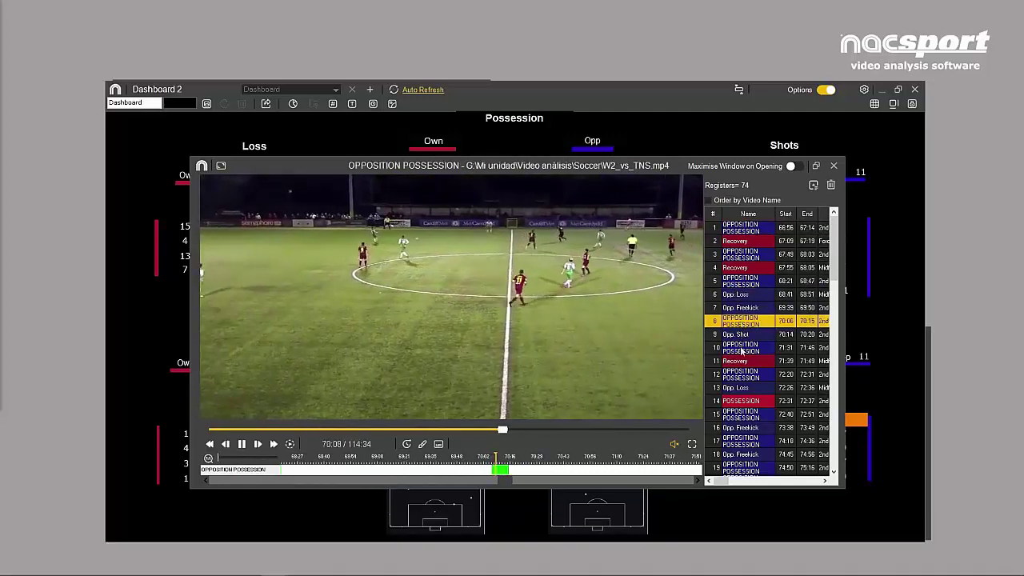
pyautogui.click(742, 348)
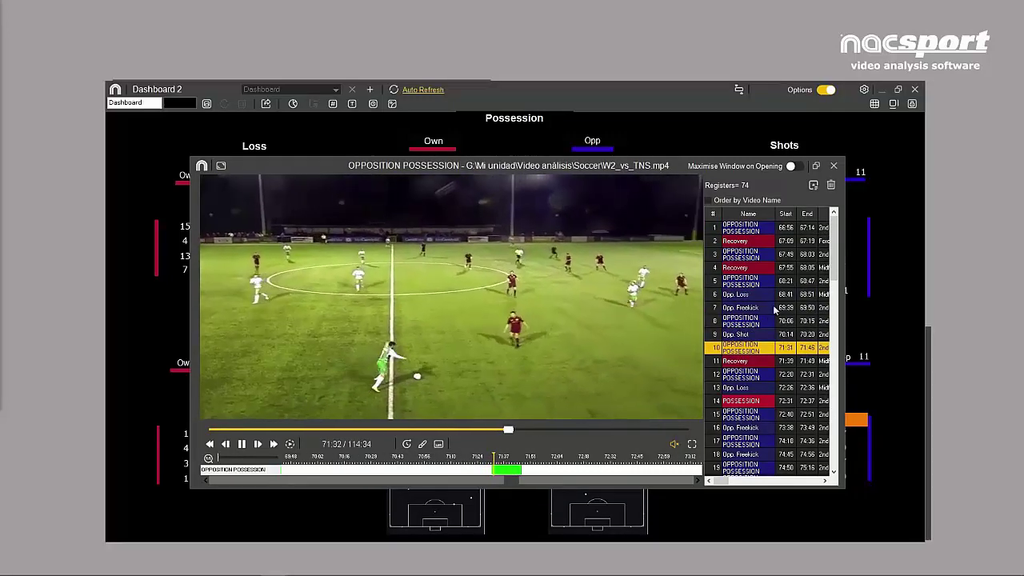
pyautogui.click(833, 166)
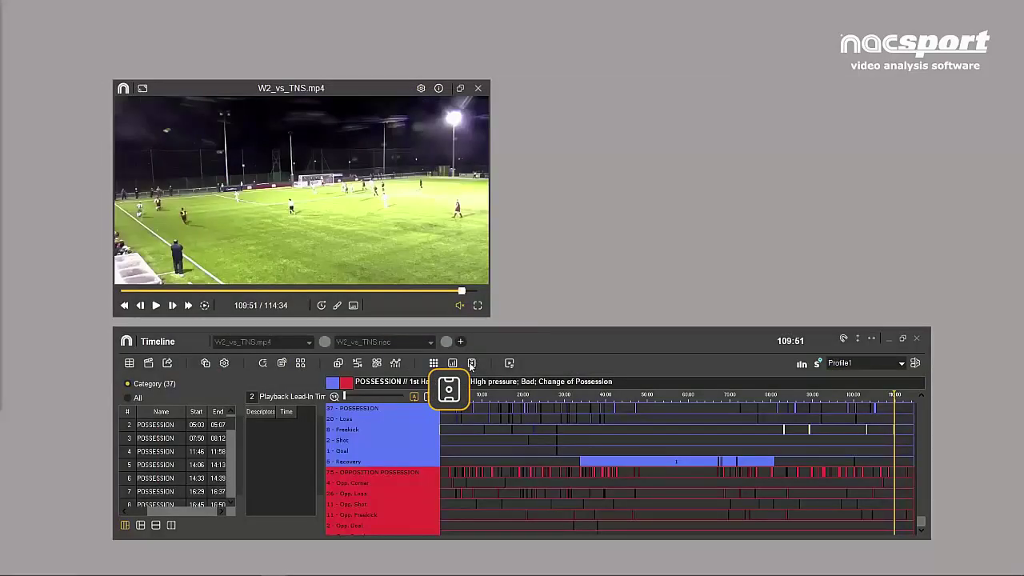
# - Open the graphic descriptor, search the whole pitch for registers, and display their heat map and covered area
pyautogui.click(471, 363)
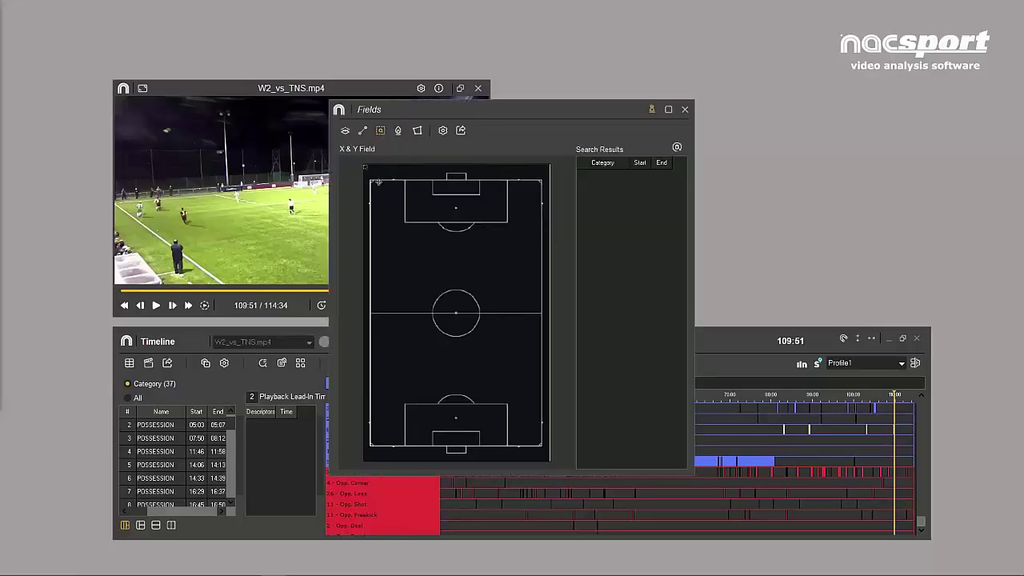
pyautogui.moveTo(365, 166); pyautogui.dragTo(555, 462)
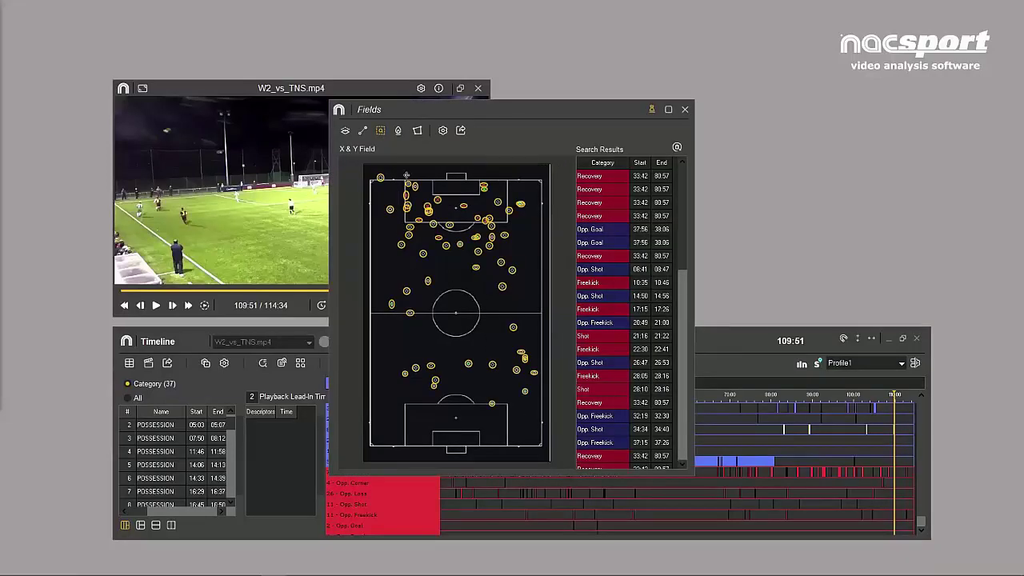
pyautogui.click(398, 131)
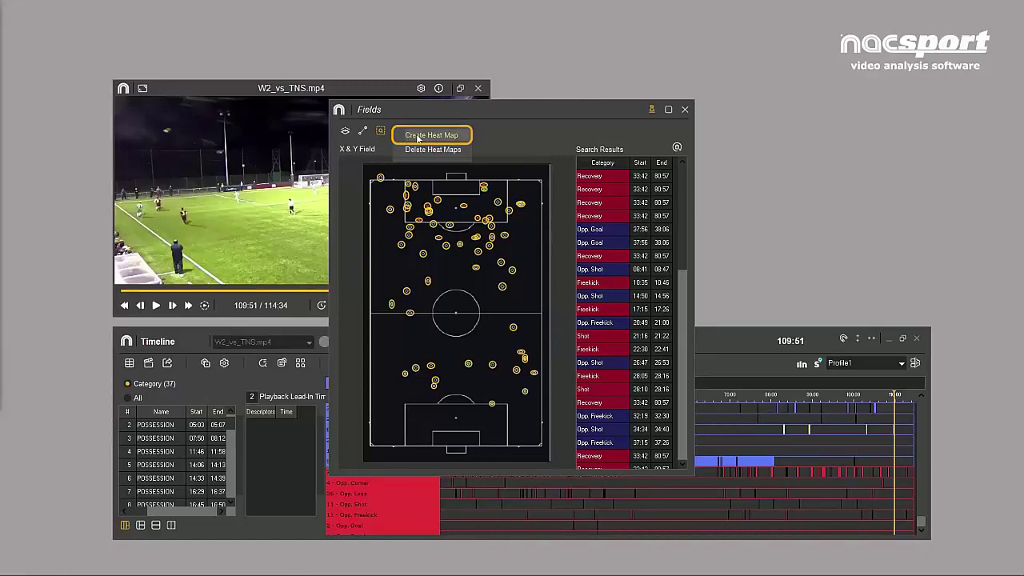
pyautogui.click(418, 136)
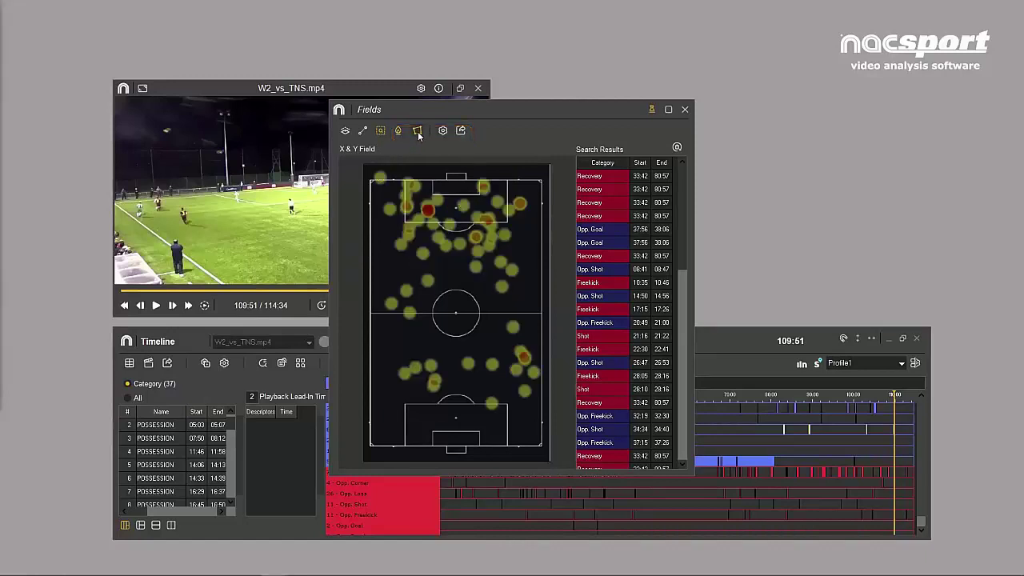
pyautogui.click(417, 132)
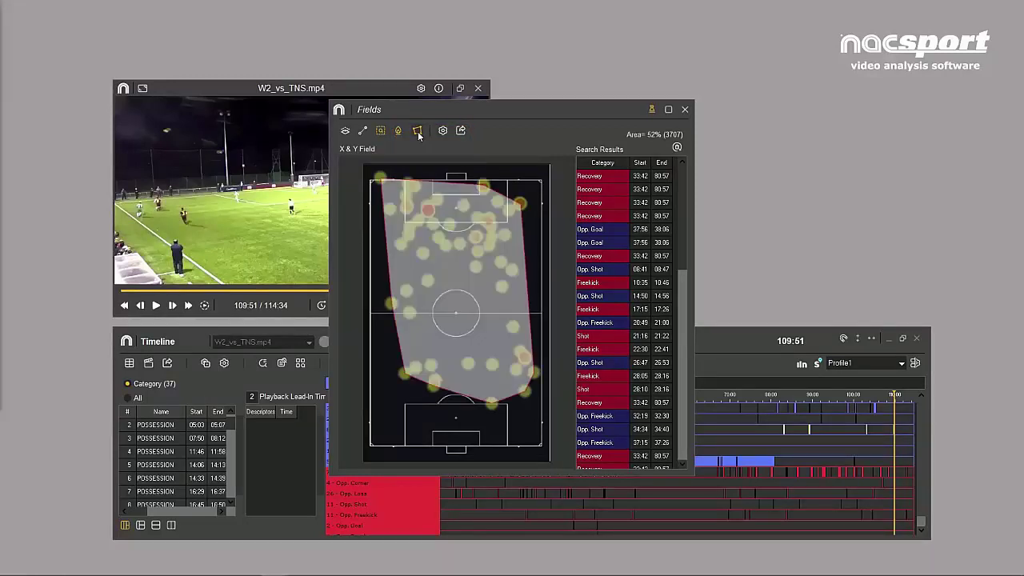
# - Play a Recovery, an Opp. Goal and a Freekick register from the pitch search results
pyautogui.click(591, 204)
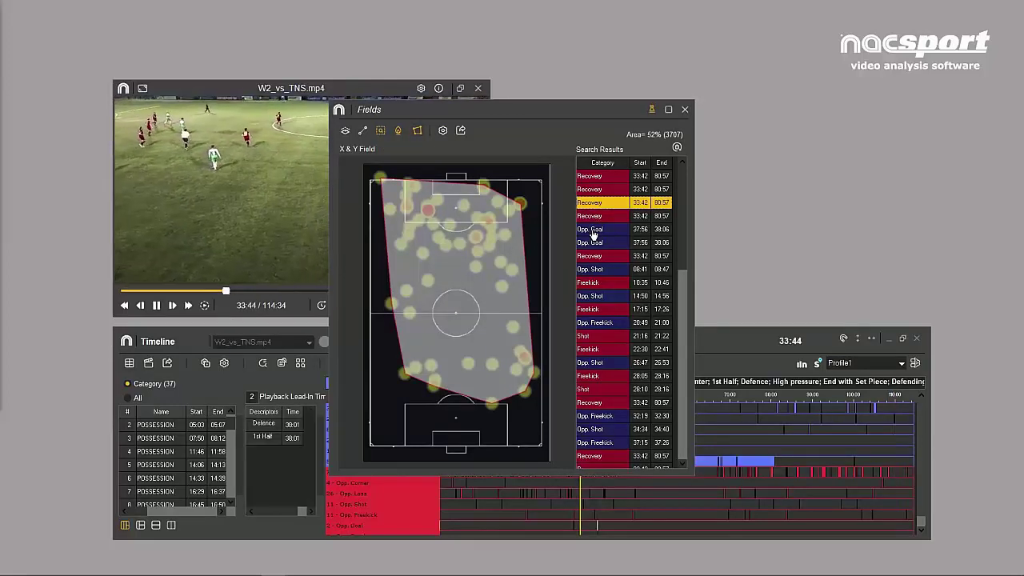
pyautogui.click(592, 231)
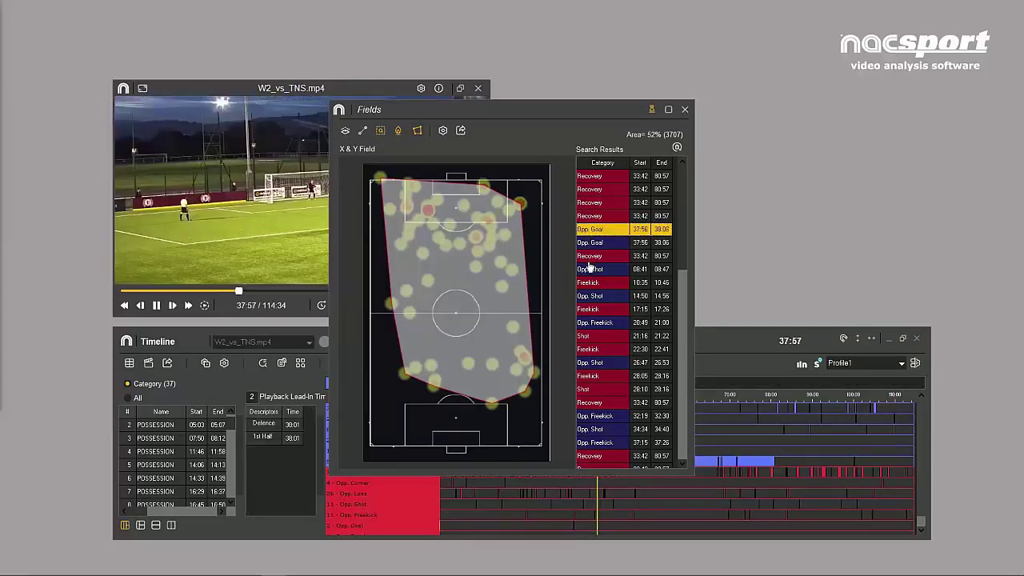
pyautogui.click(588, 284)
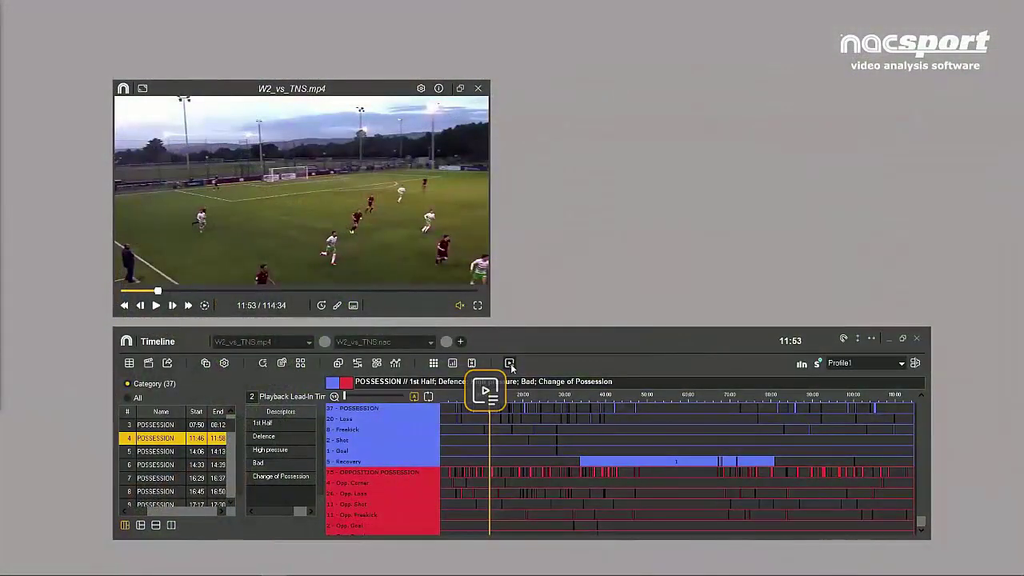
# - Open the existing presentation Presentation_example.pre from the Presentations folder
pyautogui.click(509, 364)
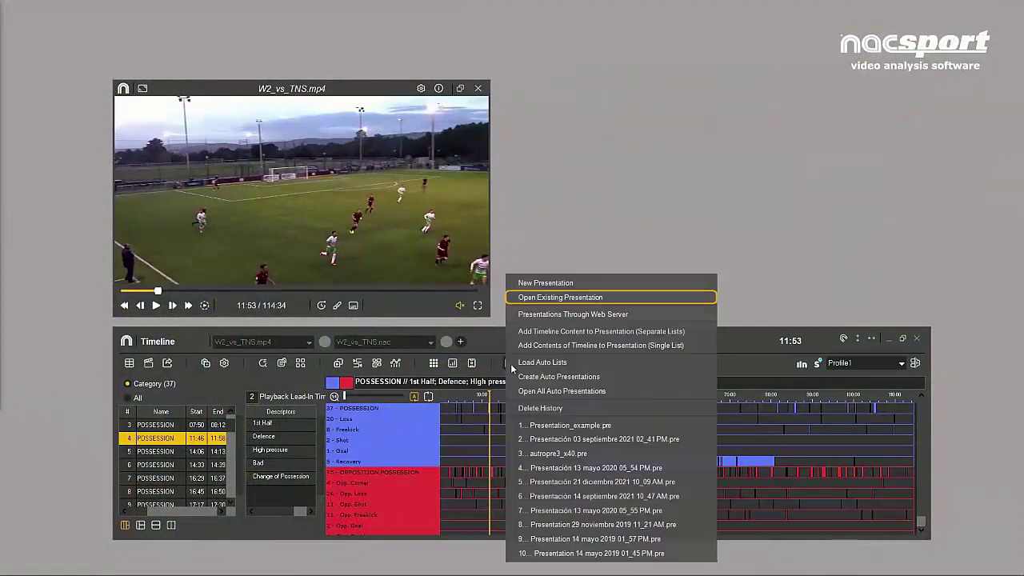
pyautogui.click(543, 298)
pyautogui.click(466, 247)
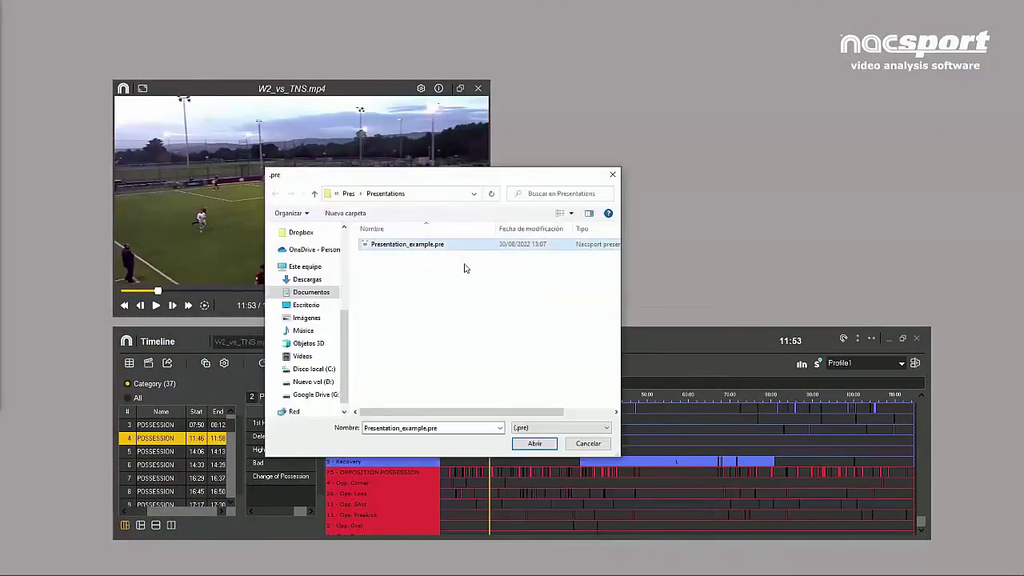
pyautogui.click(531, 445)
# - Show the contents of the Review list and select its image and video transition entries
pyautogui.click(295, 237)
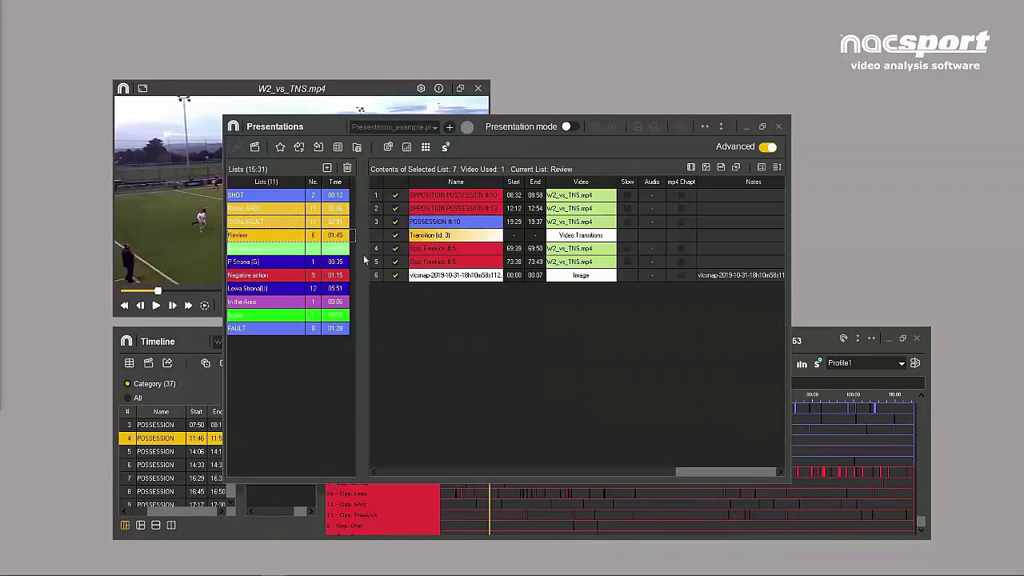
pyautogui.click(430, 277)
pyautogui.click(432, 238)
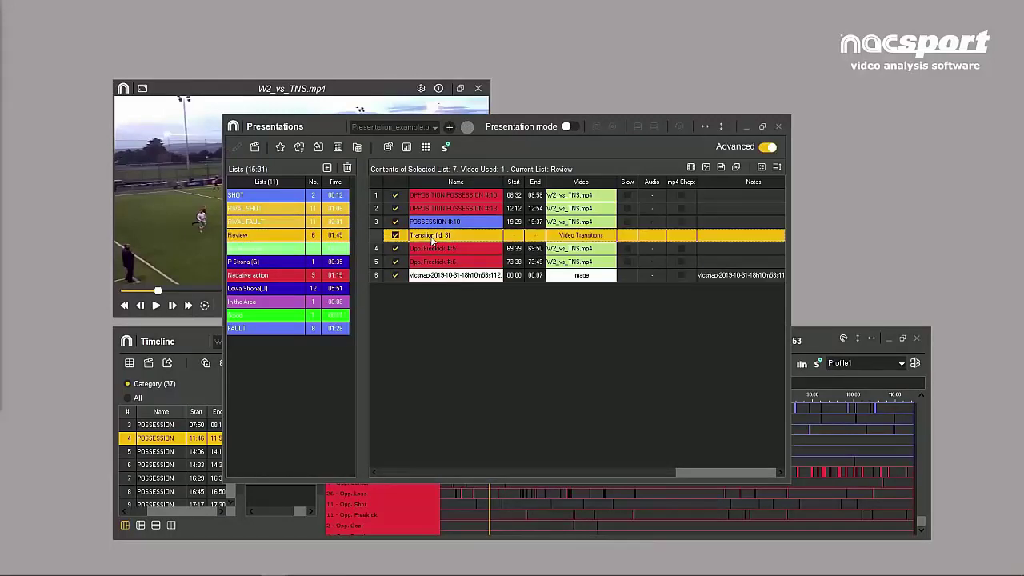
# - Close the presentations window and toggle the blue and red category groups off and back on in the timeline
pyautogui.click(778, 126)
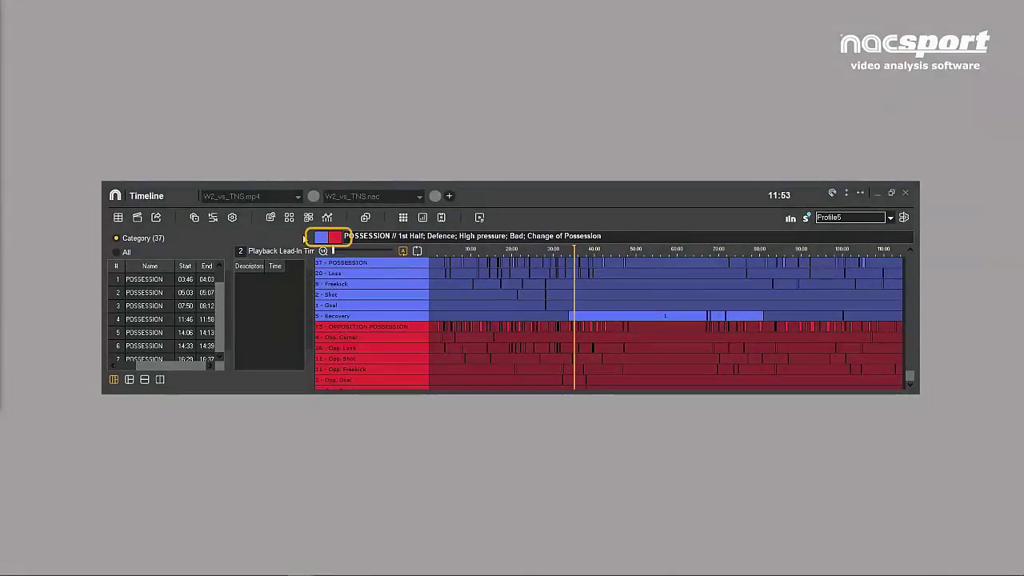
pyautogui.click(321, 238)
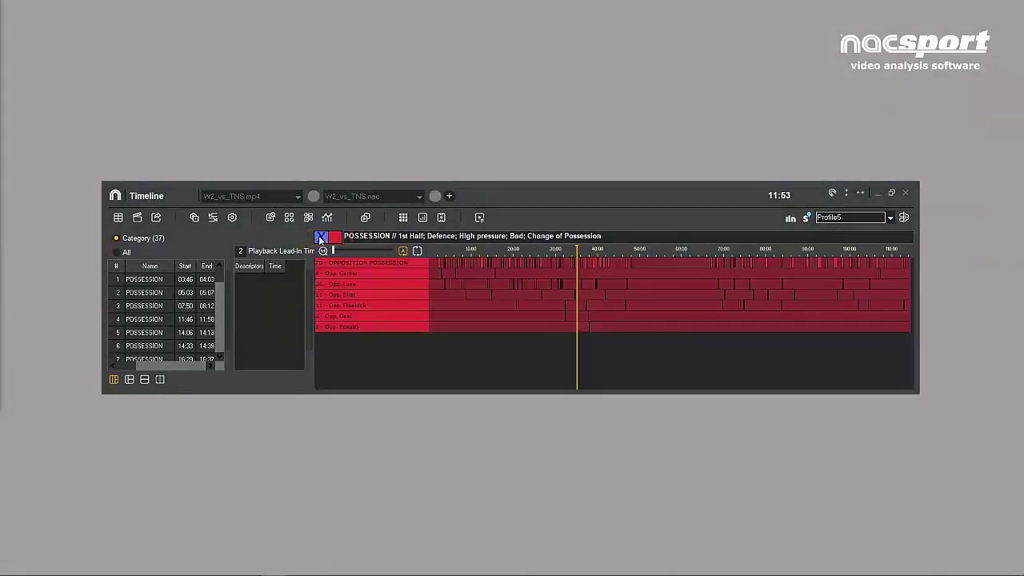
pyautogui.click(320, 237)
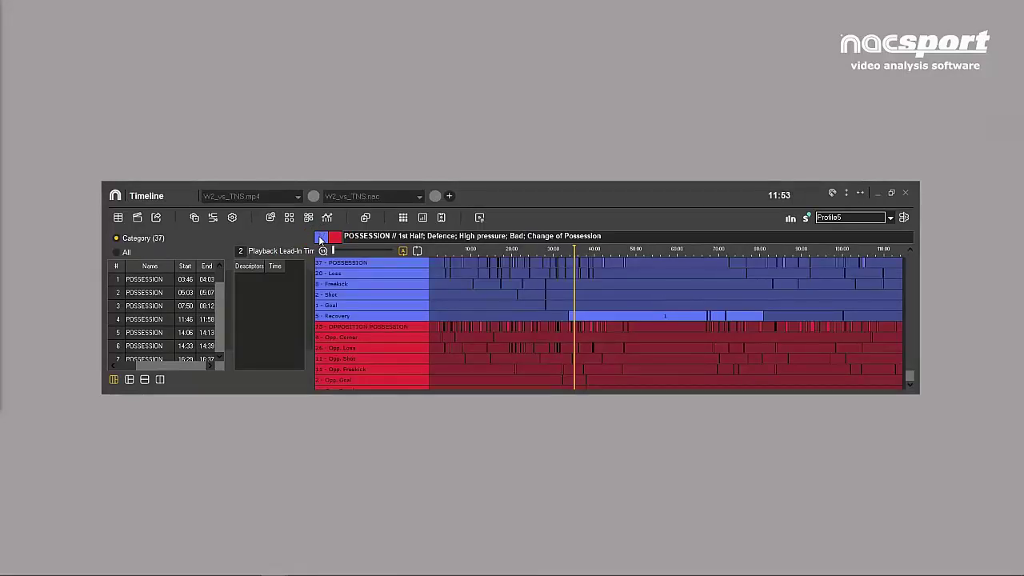
pyautogui.click(334, 237)
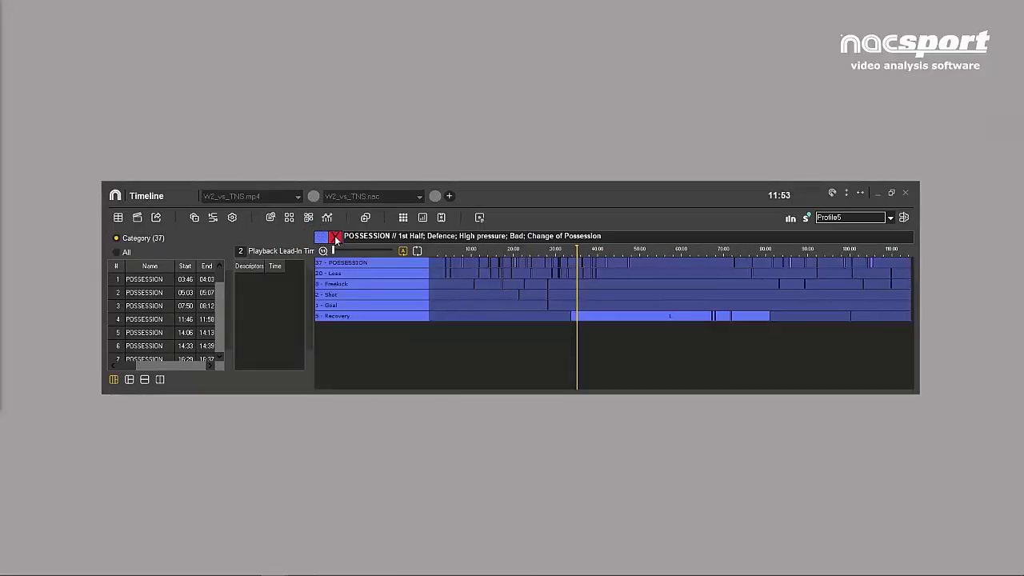
pyautogui.click(320, 237)
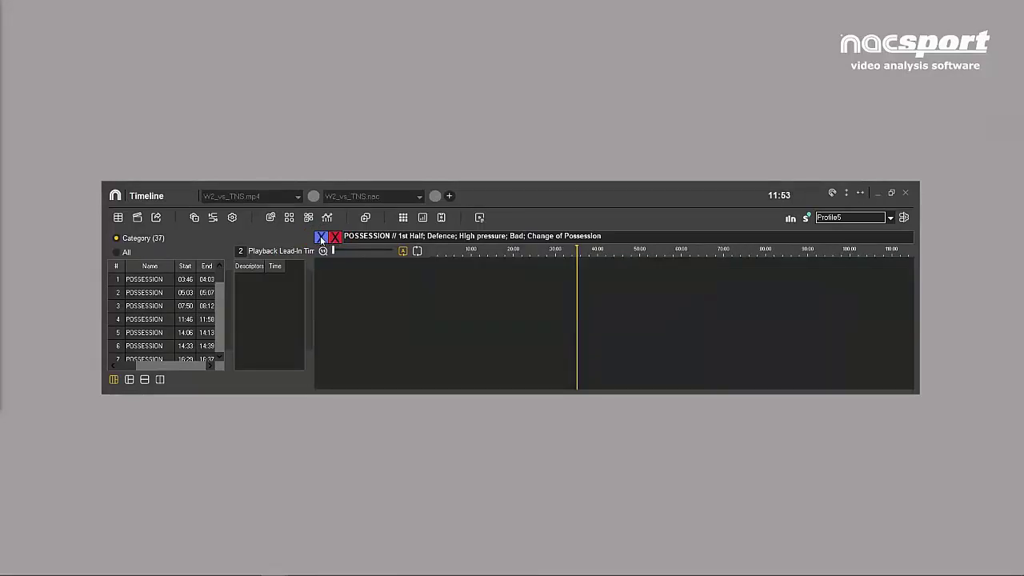
pyautogui.click(321, 238)
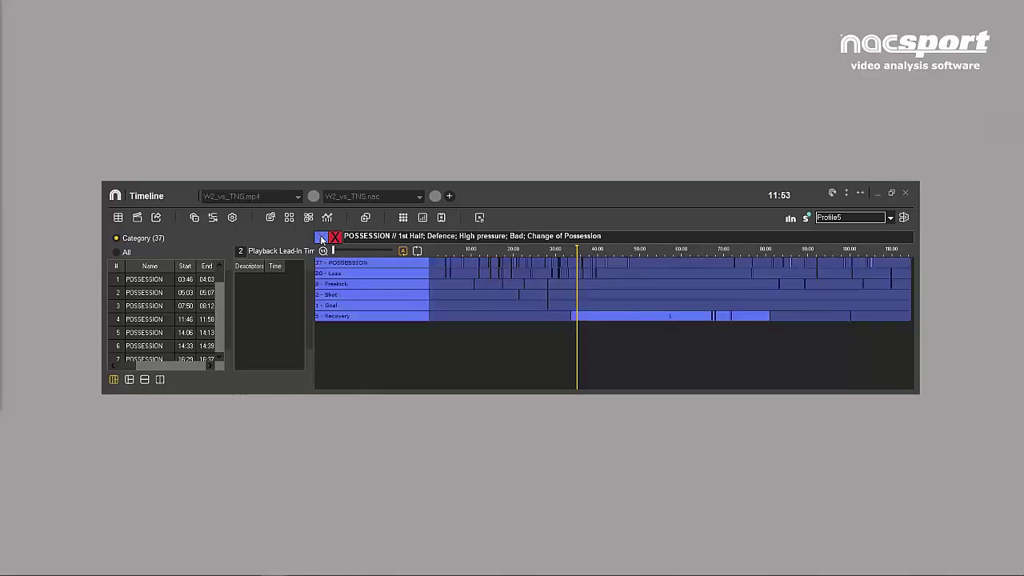
pyautogui.click(335, 237)
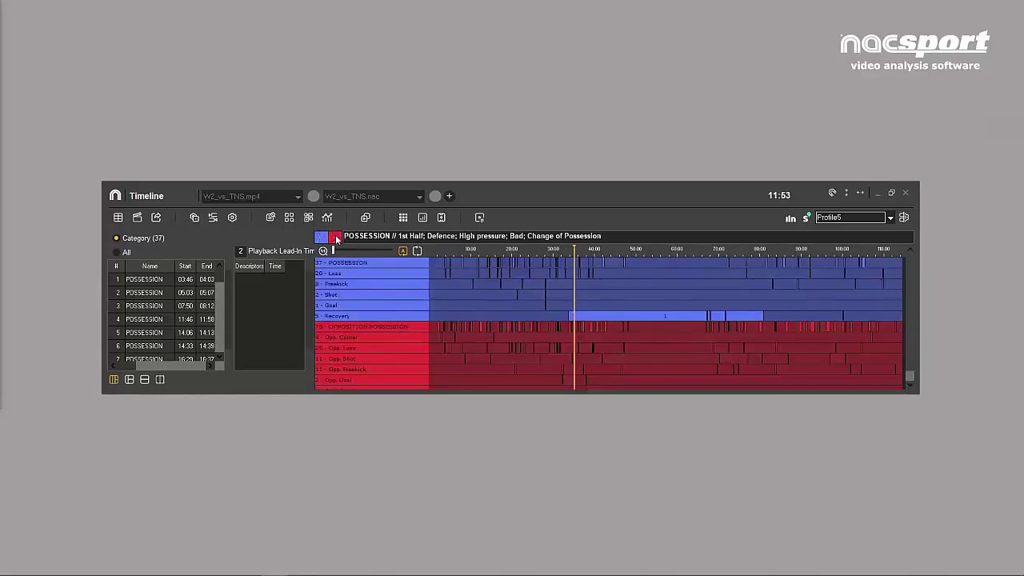
pyautogui.click(321, 238)
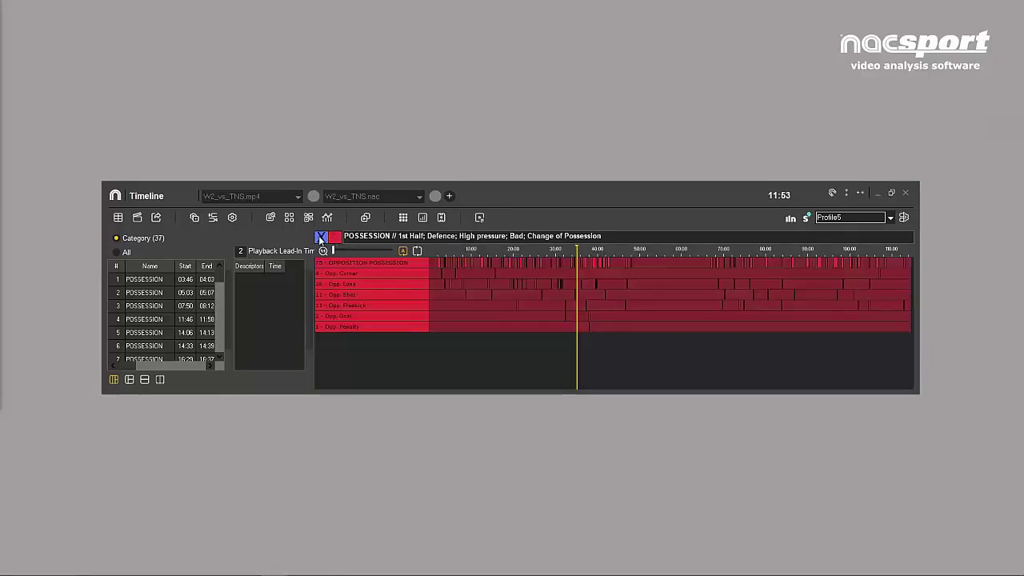
pyautogui.click(320, 238)
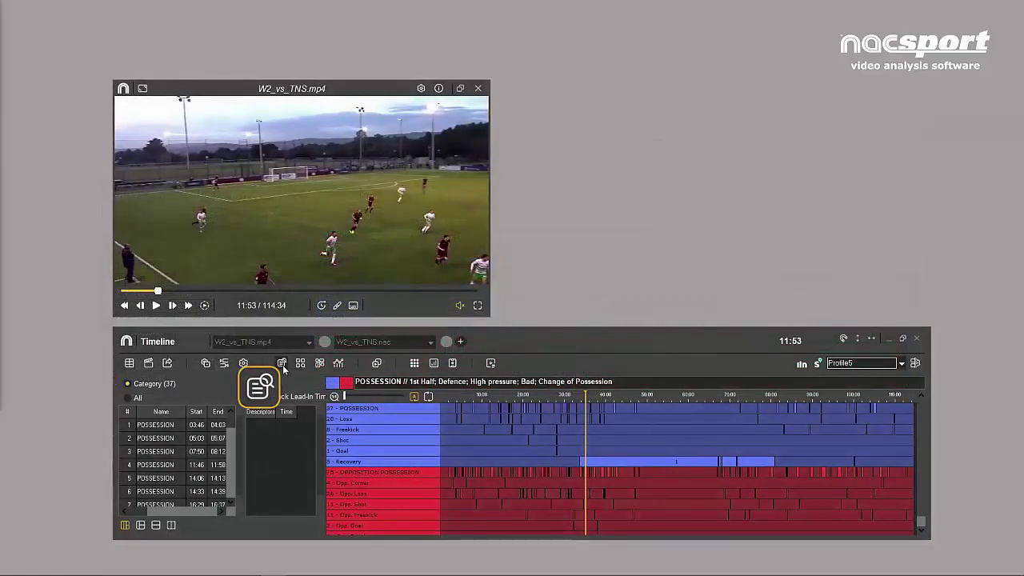
# - Open the notes or descriptors search and search the registers by descriptor for "Possession"
pyautogui.click(282, 365)
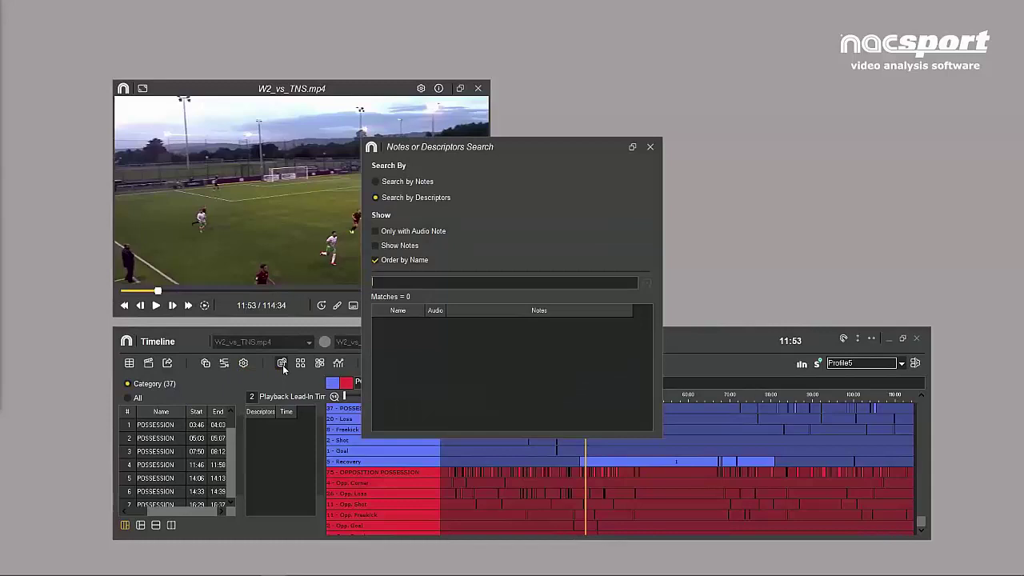
pyautogui.write('Posse')
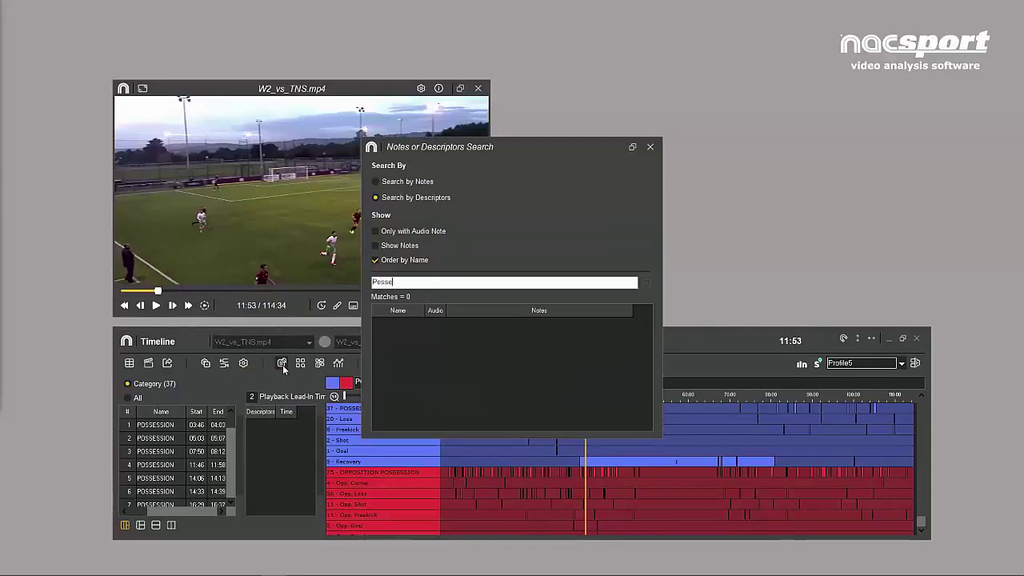
pyautogui.write('ssion')
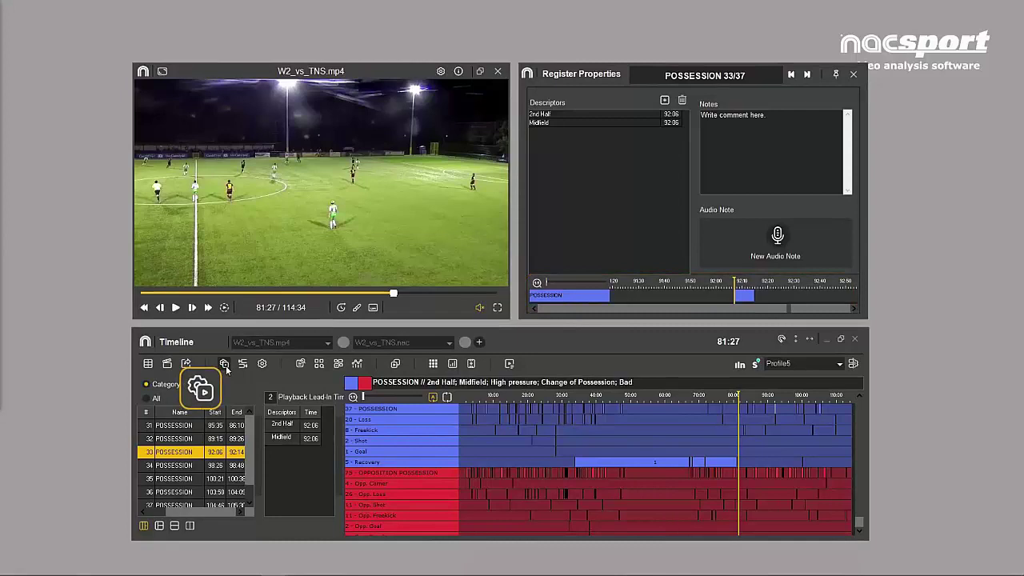
# - Adjust the start of POSSESSION register 33 to about 92:04 in its register properties, and close the properties window
pyautogui.click(225, 364)
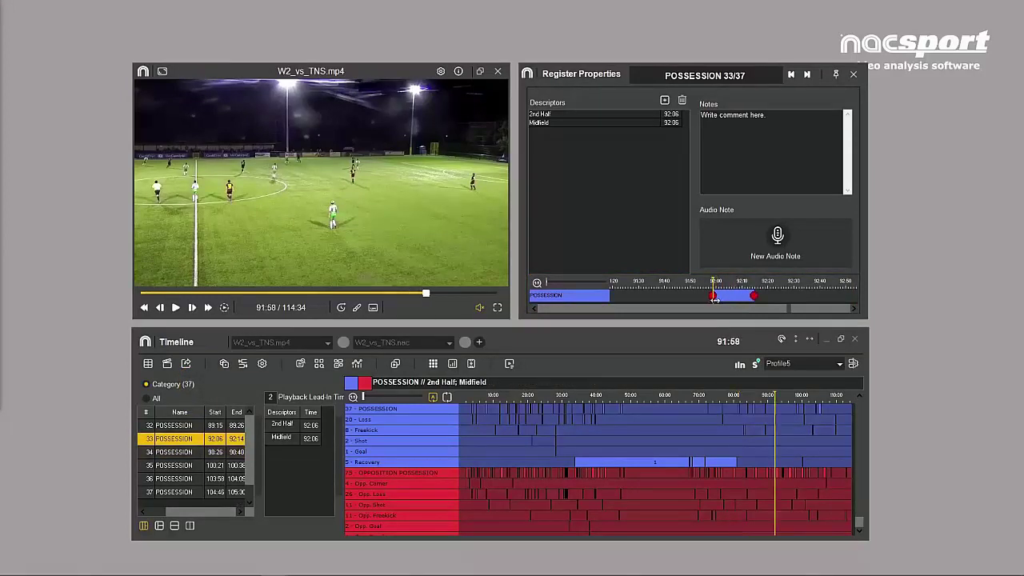
pyautogui.moveTo(714, 300); pyautogui.dragTo(729, 301)
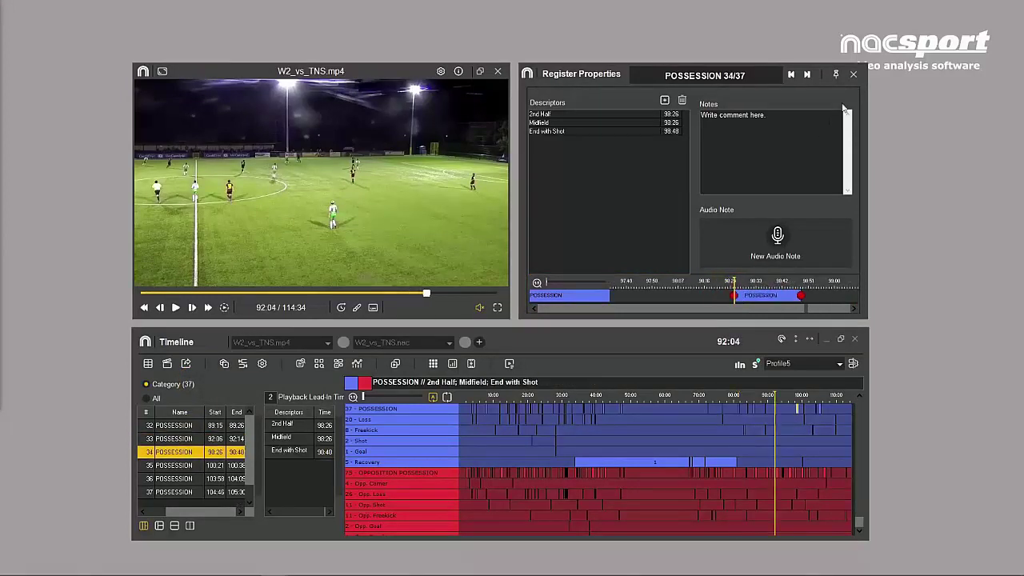
pyautogui.click(852, 75)
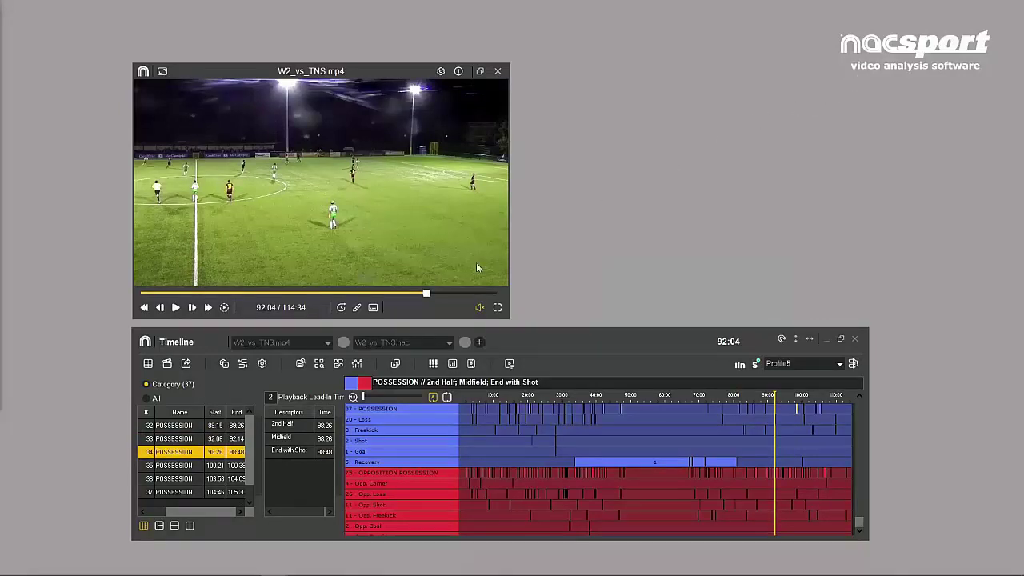
# - Change the start of the checked categories' registers by 3 seconds from the beginning of the video, and save
pyautogui.click(242, 364)
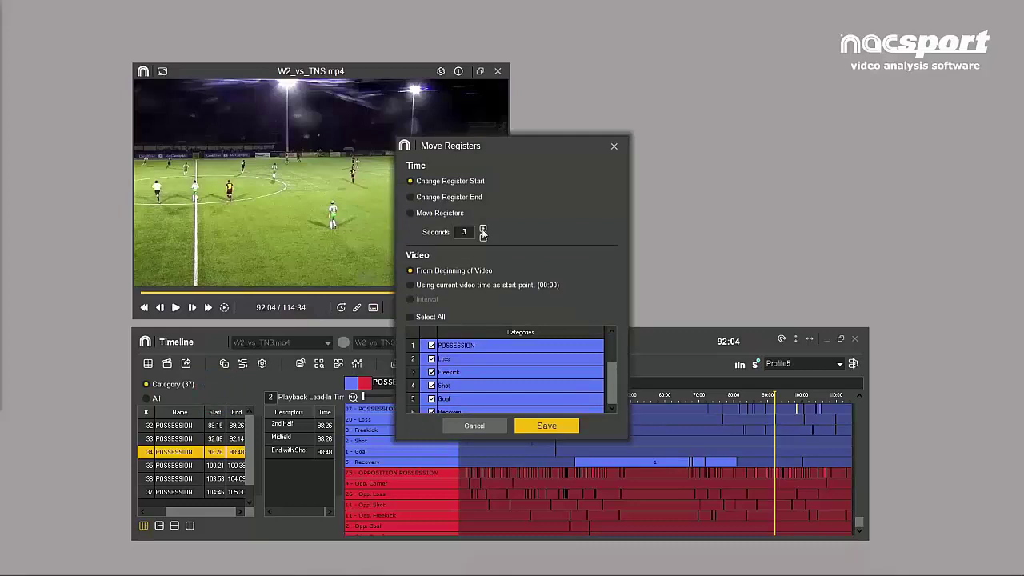
pyautogui.click(536, 429)
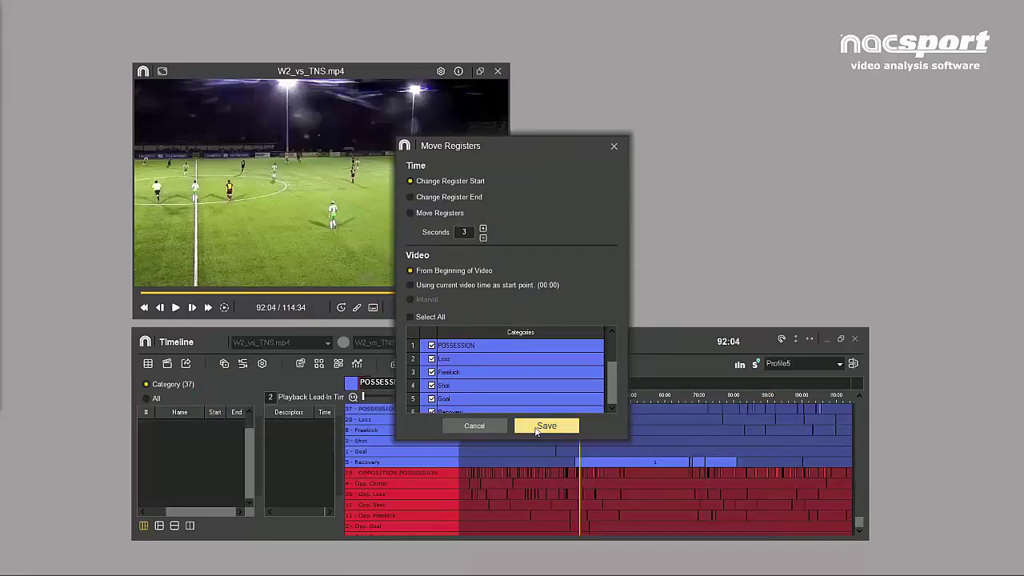
pyautogui.click(613, 146)
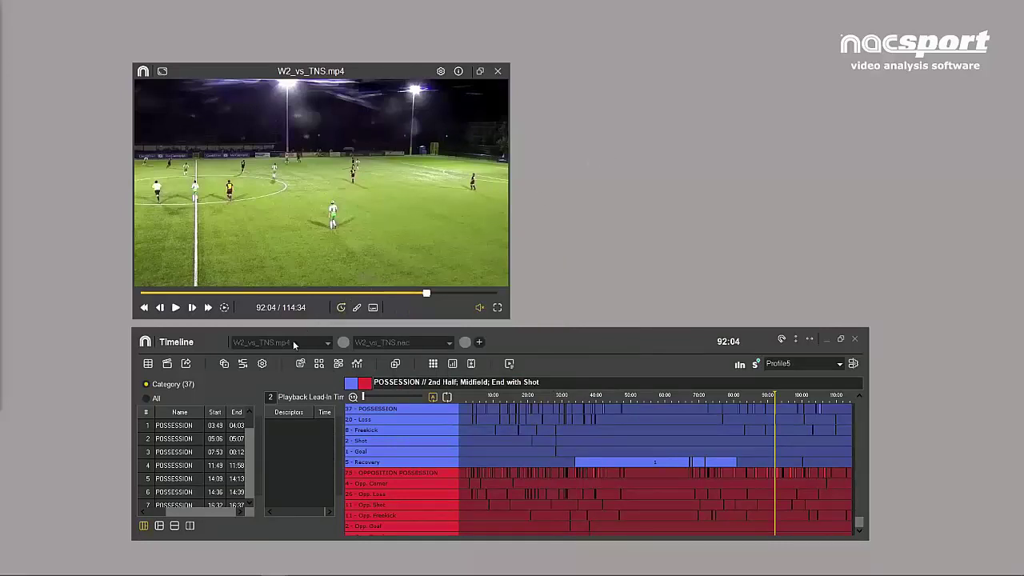
# - Look through the timeline's additional options and the Sharimg.com upload and XML export options
pyautogui.click(262, 363)
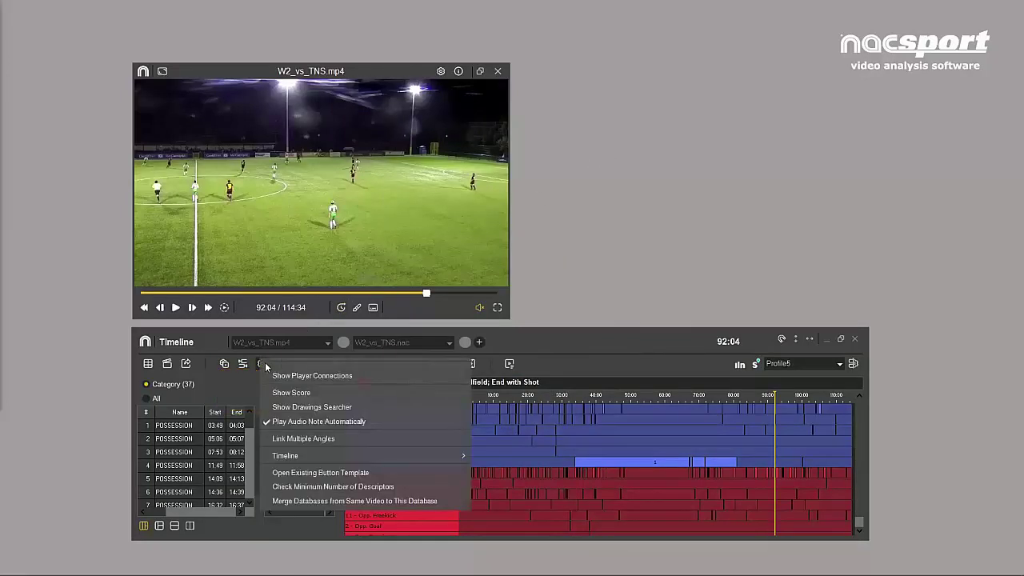
pyautogui.moveTo(303, 458)
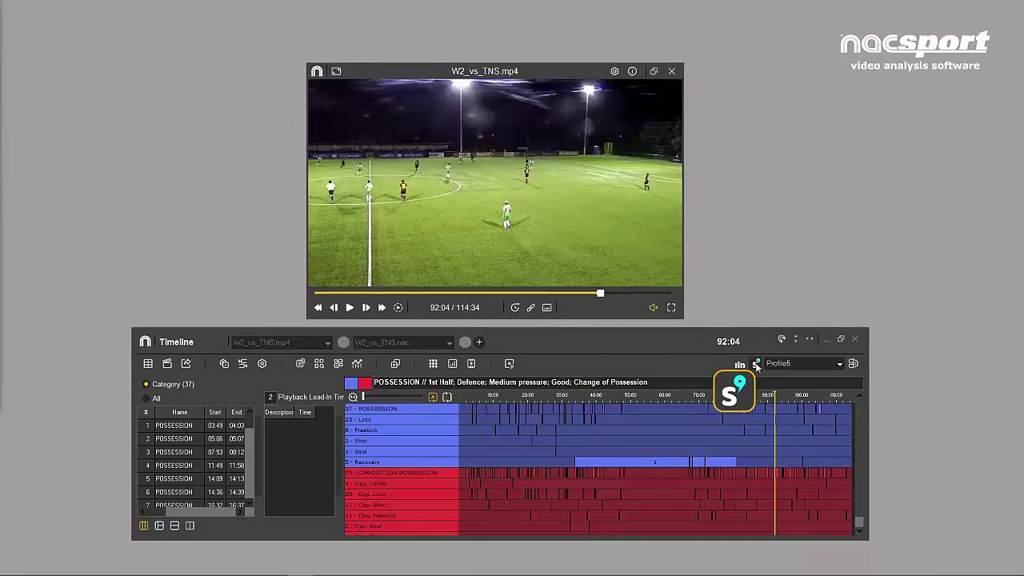
pyautogui.click(756, 365)
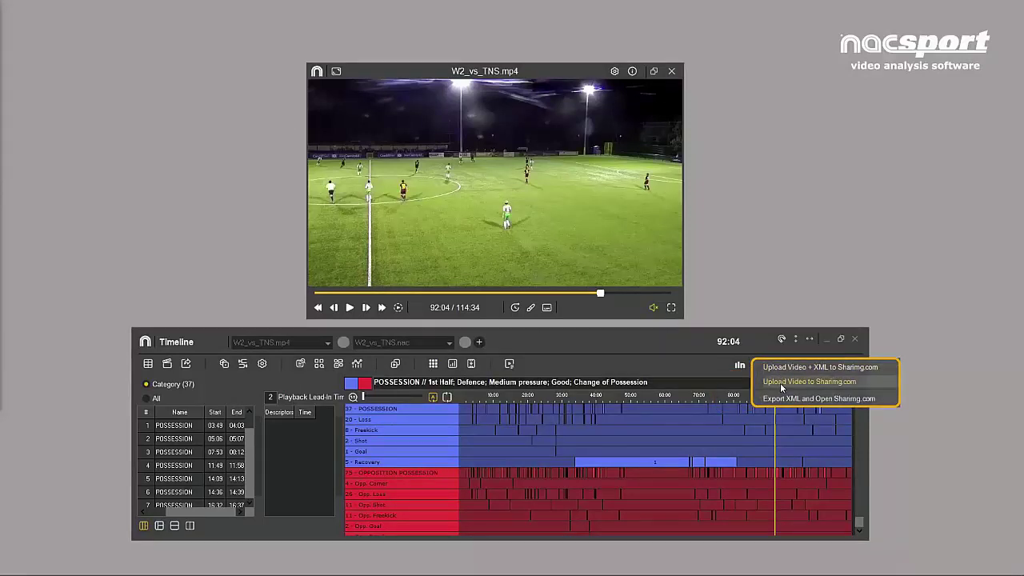
pyautogui.click(737, 380)
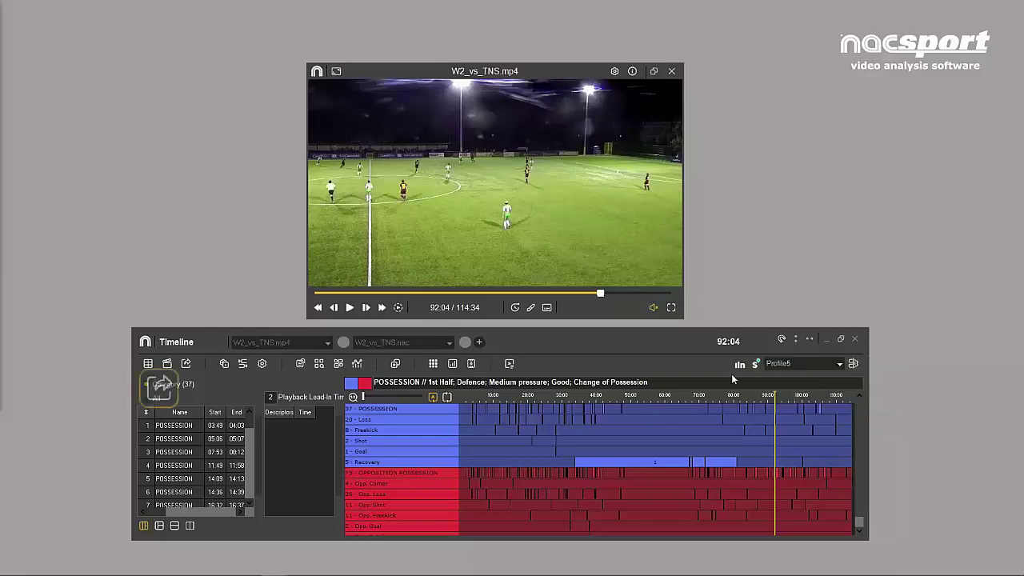
# - Export the timeline data in .csv format
pyautogui.click(186, 366)
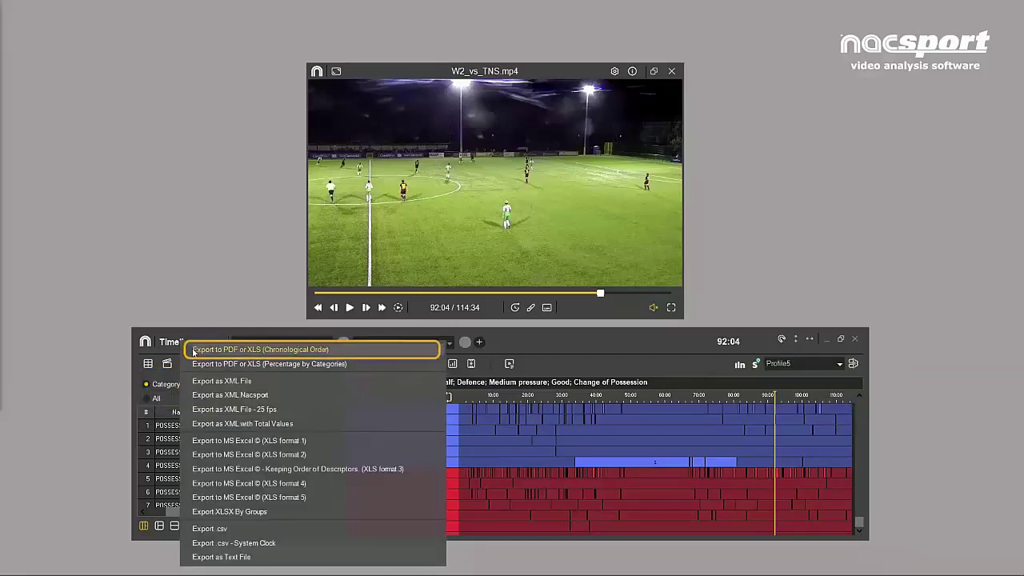
pyautogui.click(210, 529)
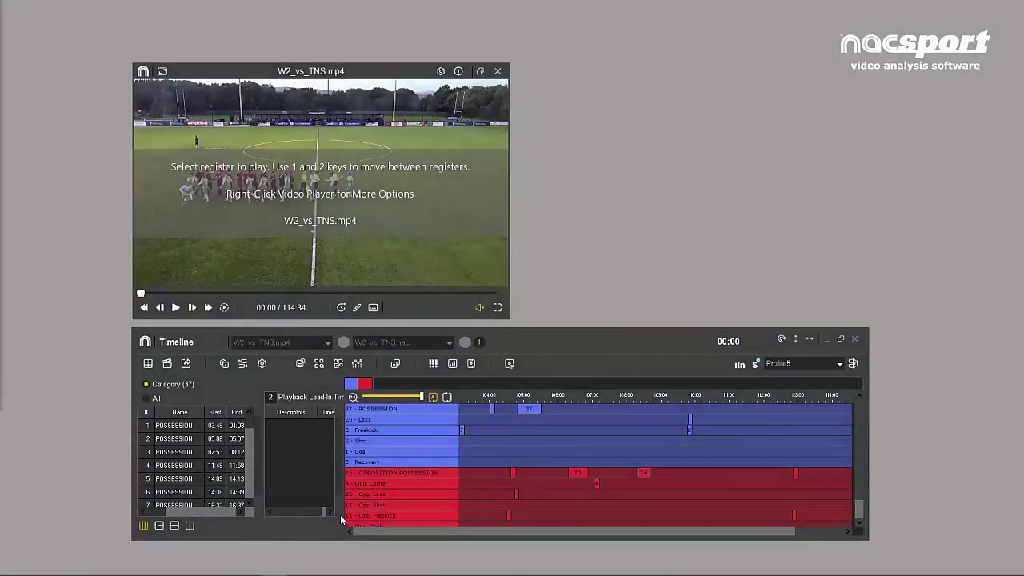
# - Select all Opp. Corner registers, play each one in a four-way multi-video view, and close that view
pyautogui.click(425, 483)
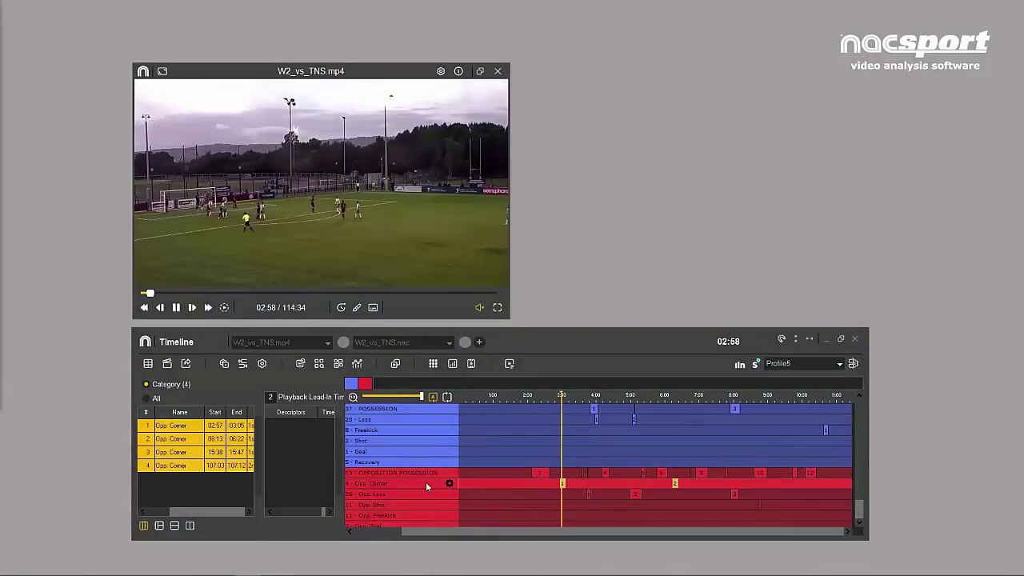
pyautogui.click(395, 364)
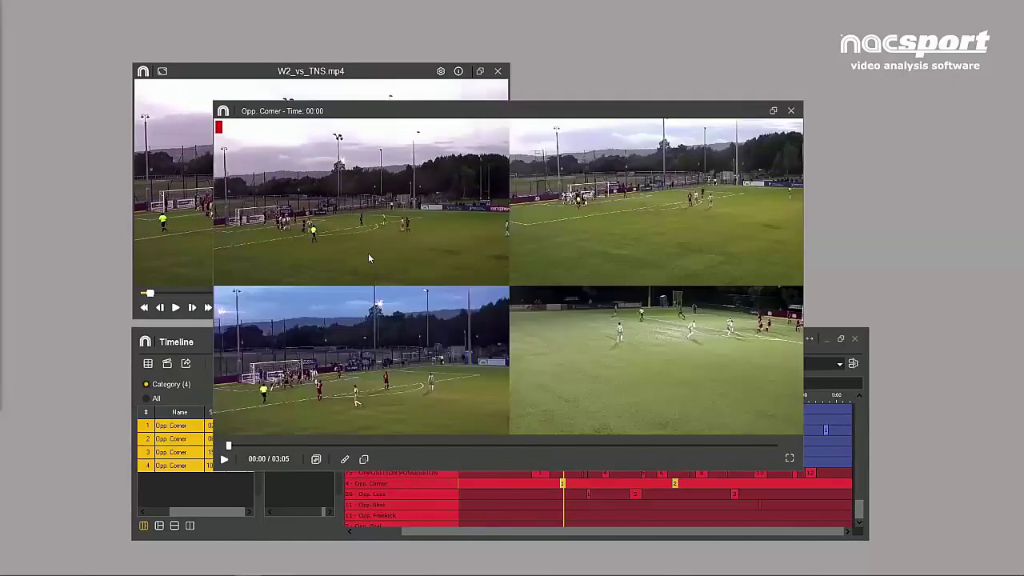
pyautogui.press('space')
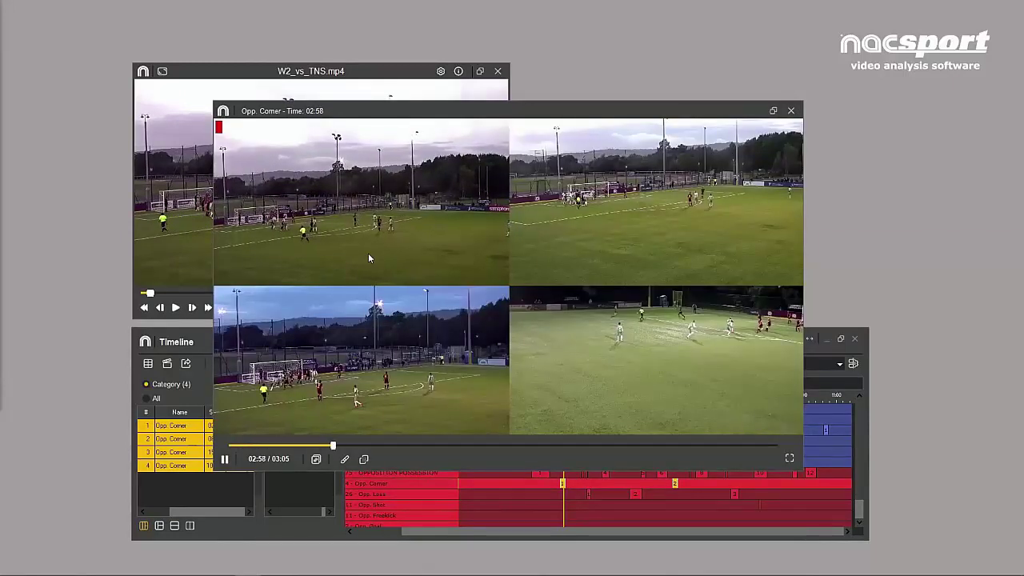
pyautogui.click(551, 221)
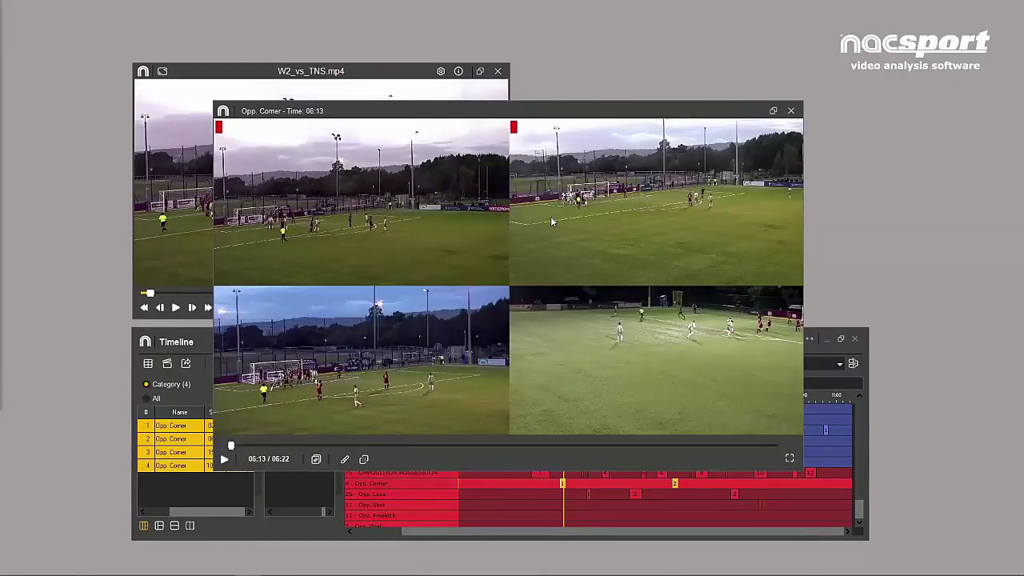
pyautogui.click(368, 378)
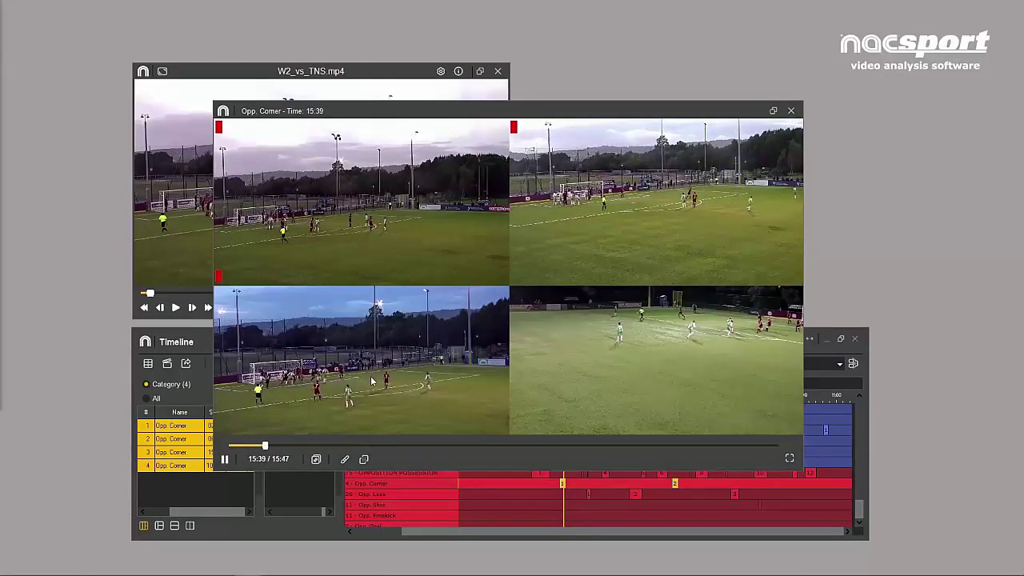
pyautogui.click(617, 359)
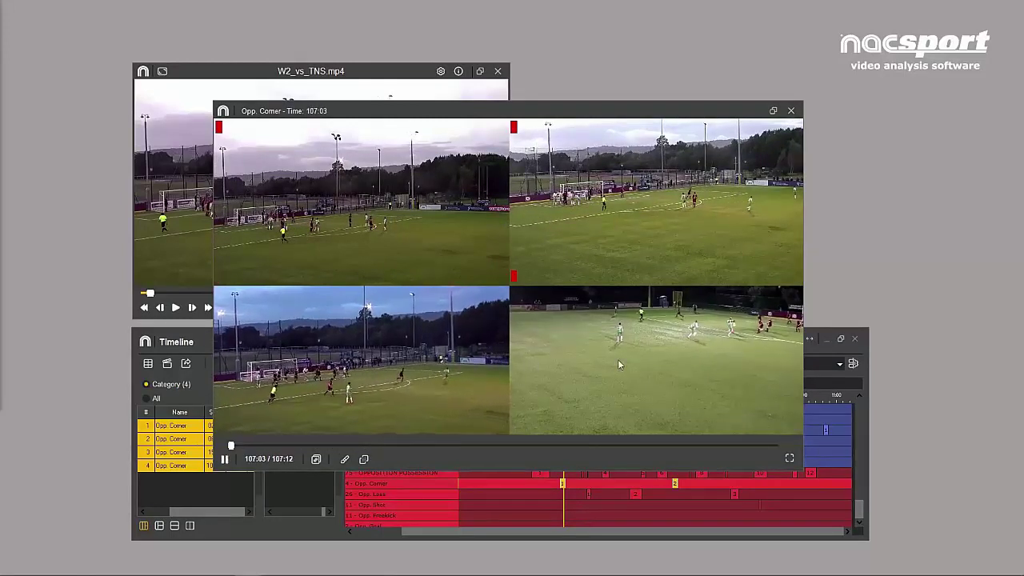
pyautogui.click(791, 110)
# - Open the fourth Opp. Corner register in the multi-video view and load CORNER EXAMPLE.mp4 beside it
pyautogui.click(172, 452)
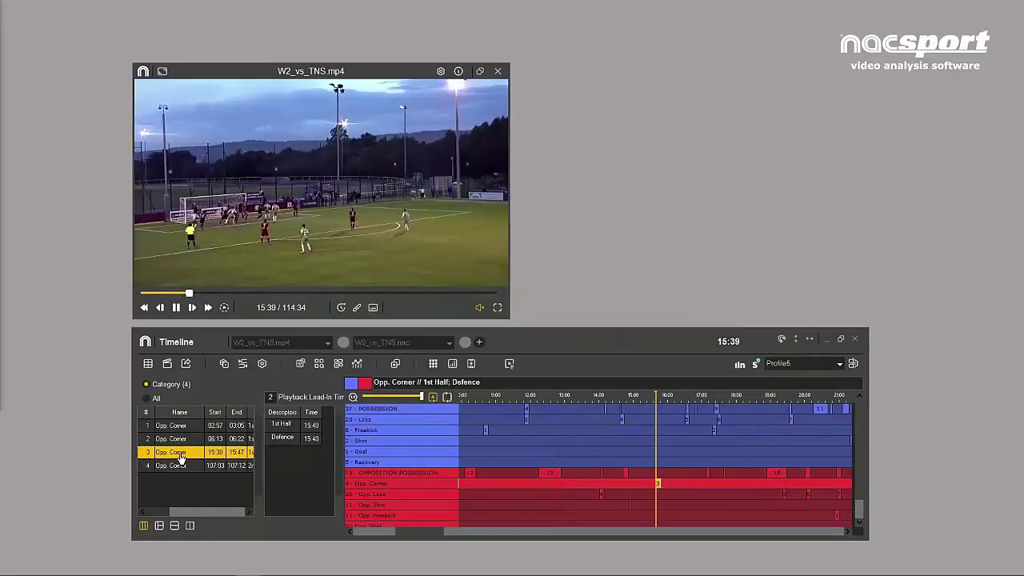
pyautogui.click(178, 466)
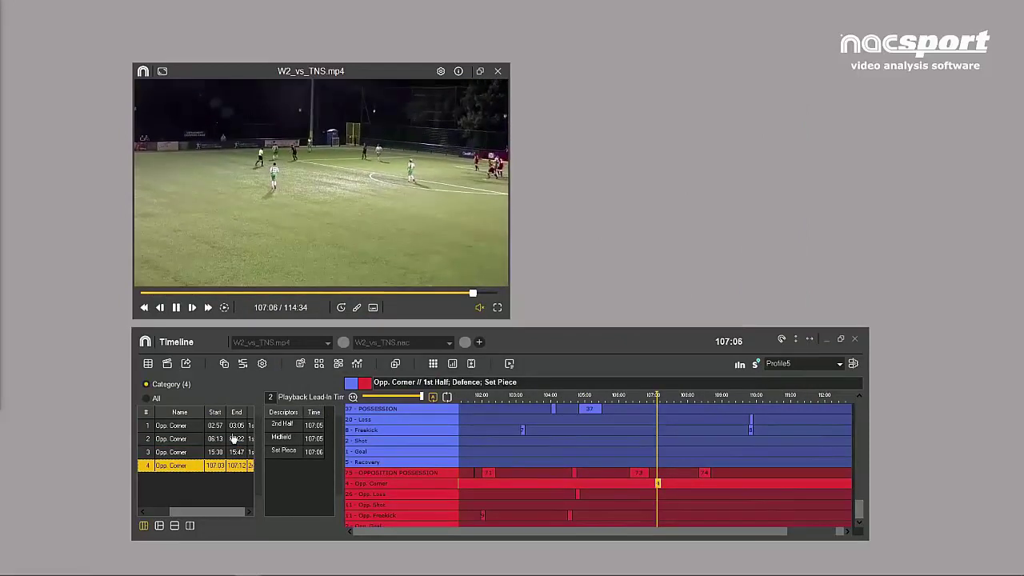
pyautogui.doubleClick(178, 466)
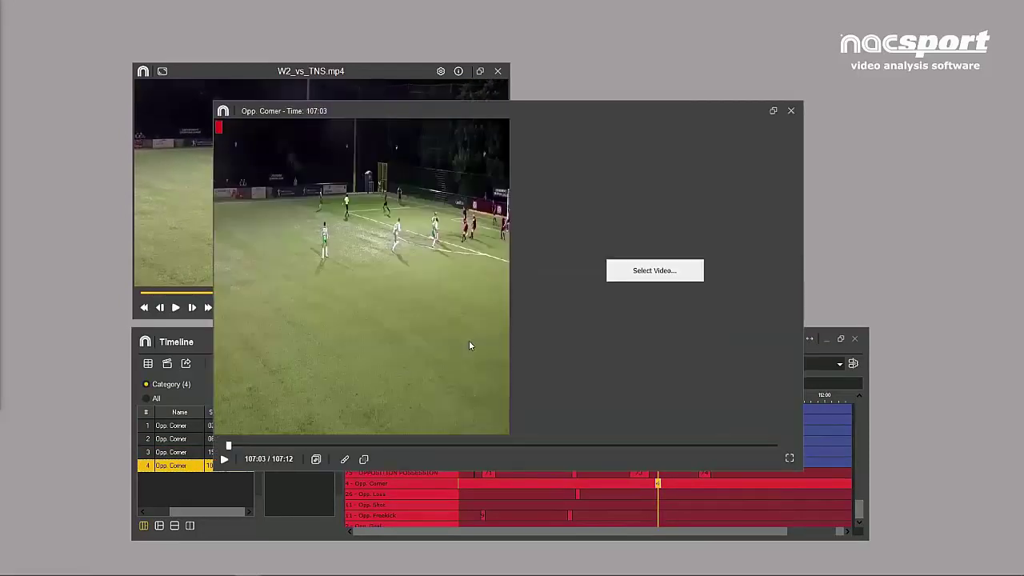
pyautogui.click(640, 270)
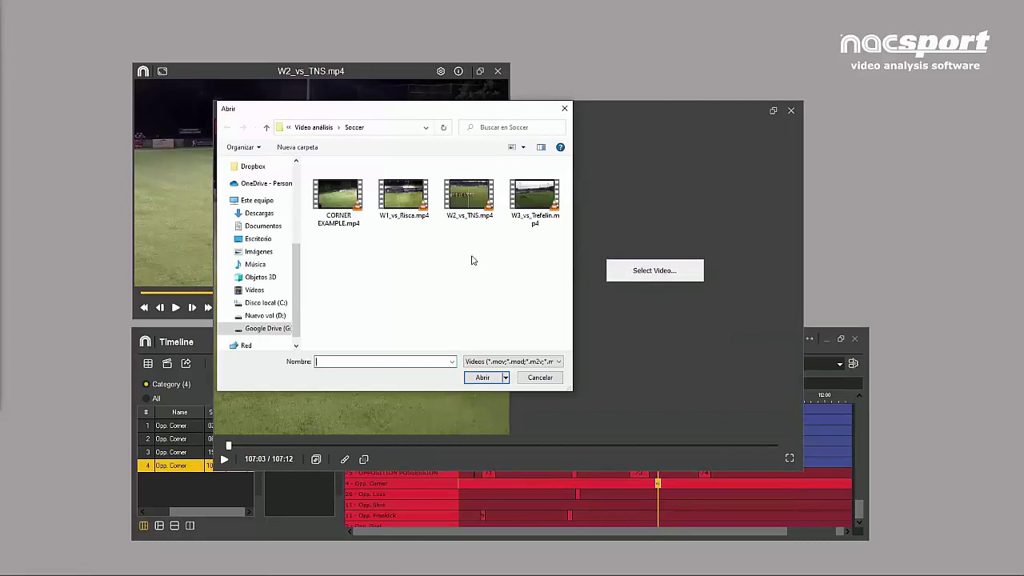
pyautogui.click(336, 198)
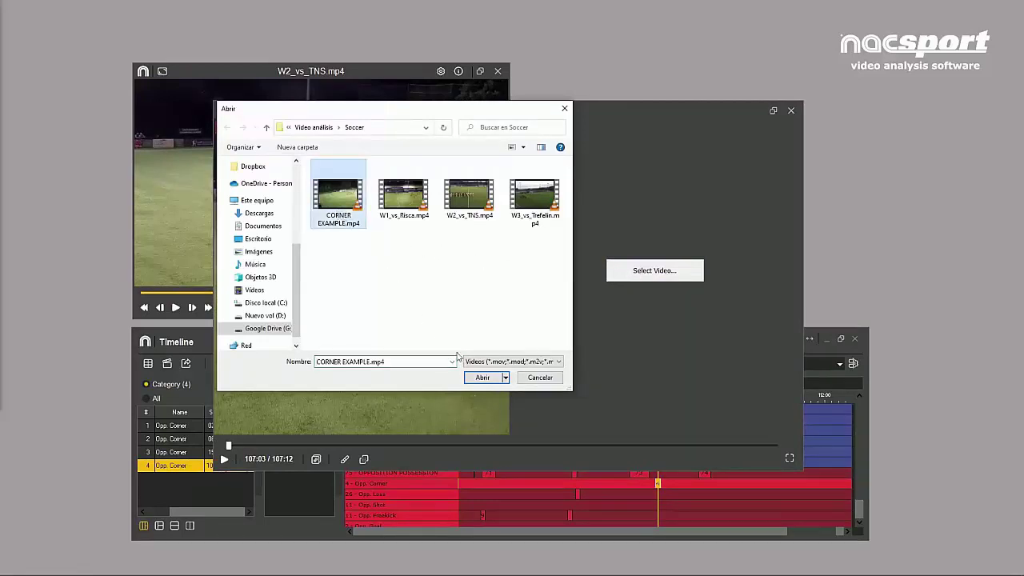
pyautogui.click(477, 375)
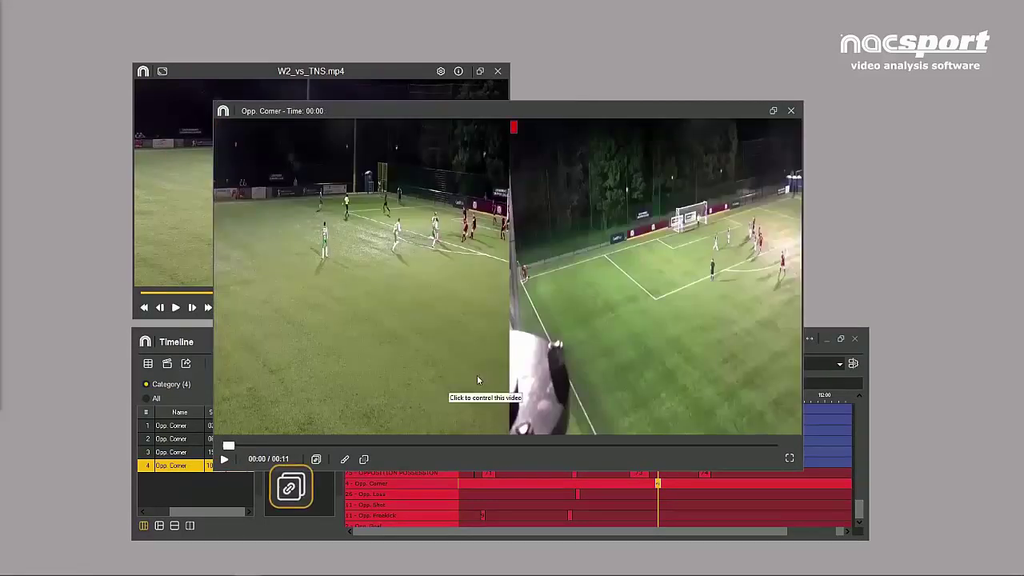
# - Link the two corner videos, play them back simultaneously, and pause the playback
pyautogui.click(316, 459)
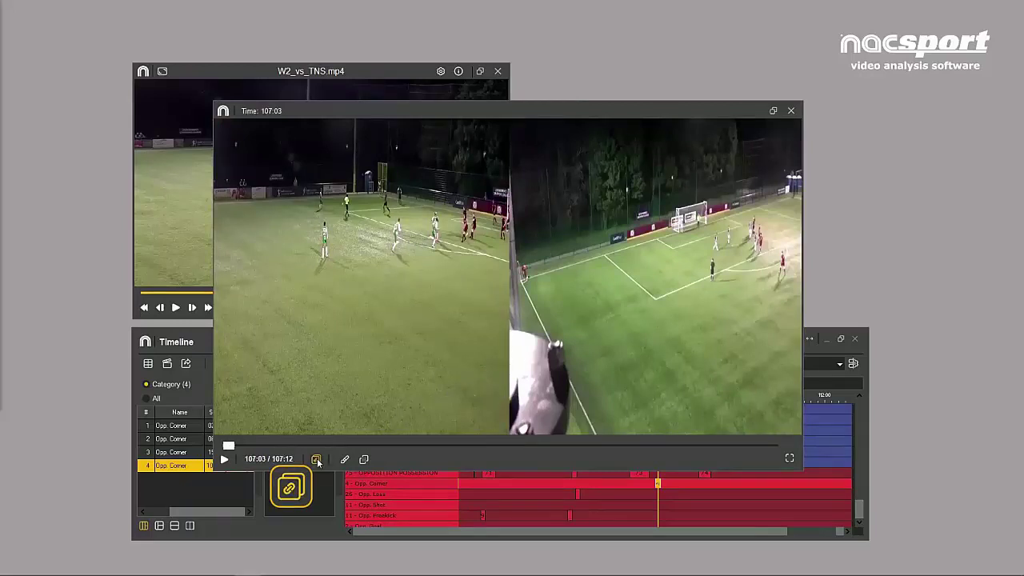
pyautogui.click(225, 459)
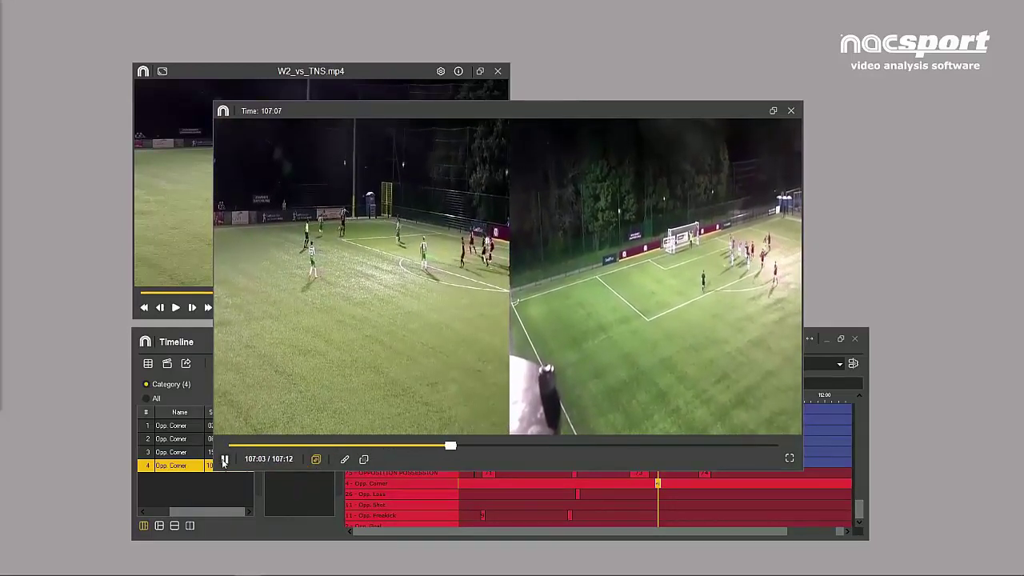
pyautogui.click(225, 460)
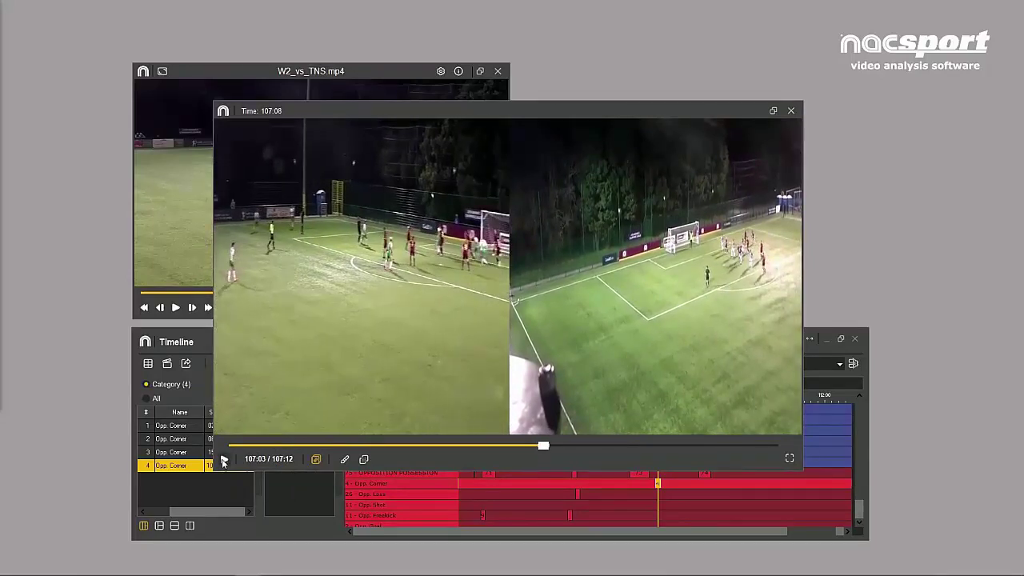